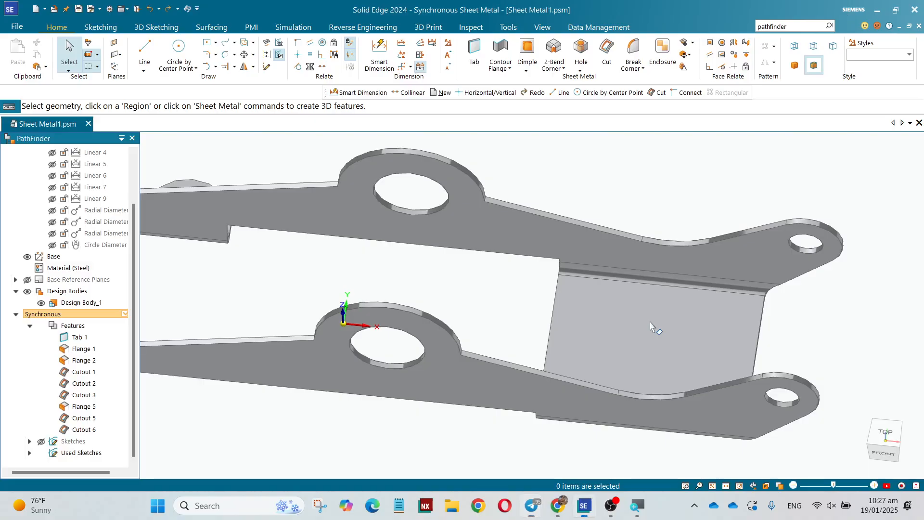
Add a partial 90° flange 9.4 mm high on the base plate's inner edge, overriding the relief depth with 3.15 mm
middle_click_drag(557, 316, 405, 291)
scroll(405, 291, "up", 2)
left_click(407, 290)
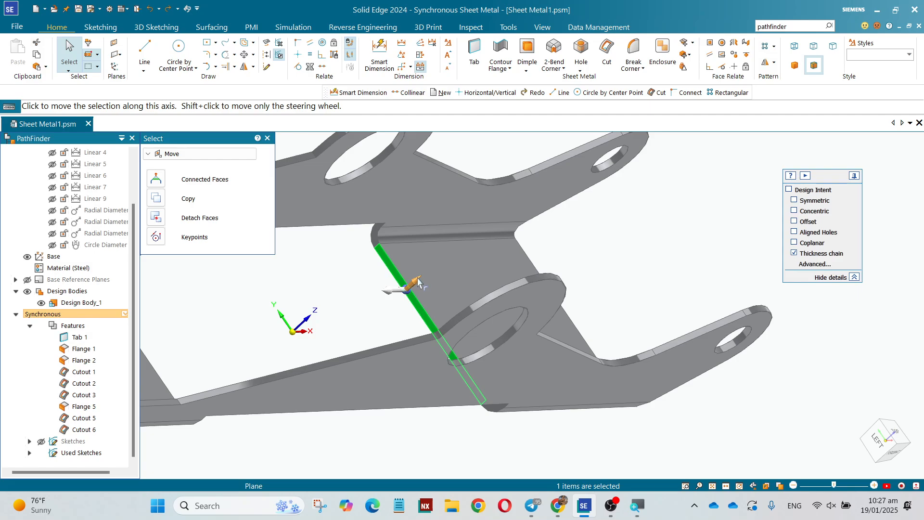
left_click(416, 284)
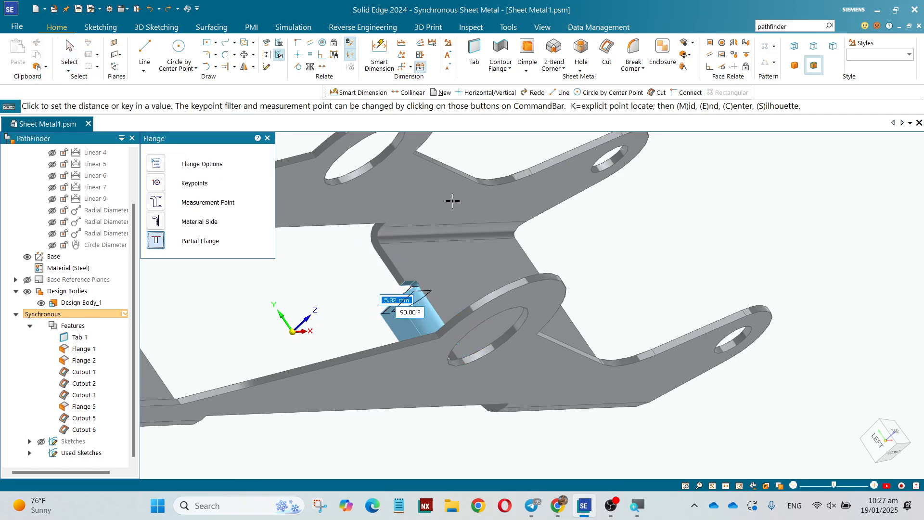
left_click(155, 166)
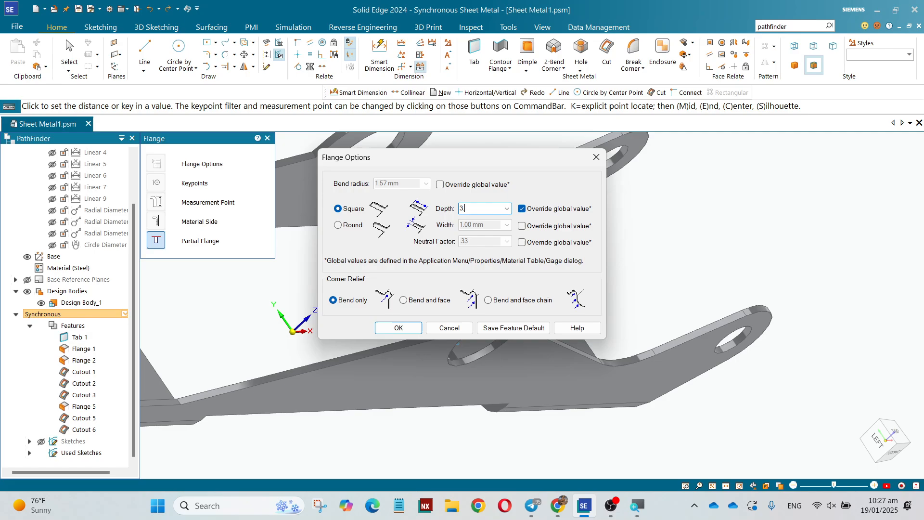
key("Return")
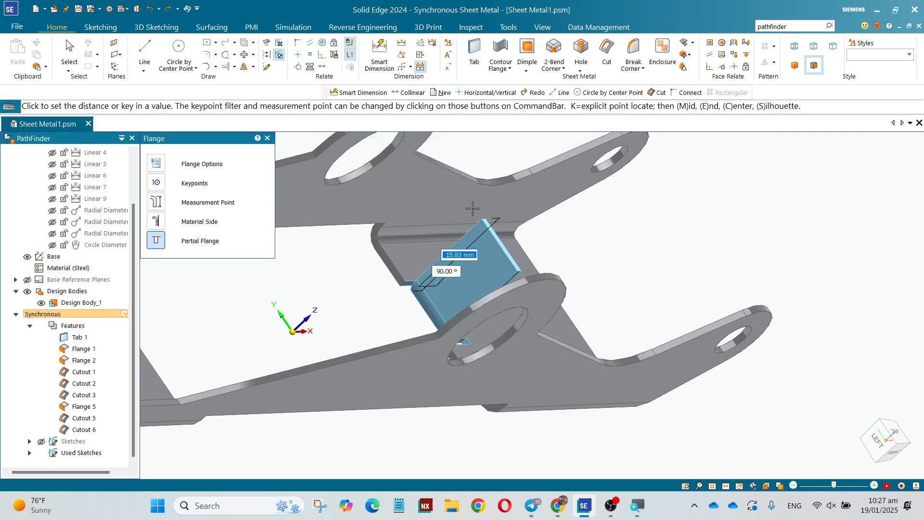
middle_click_drag(473, 211, 354, 202)
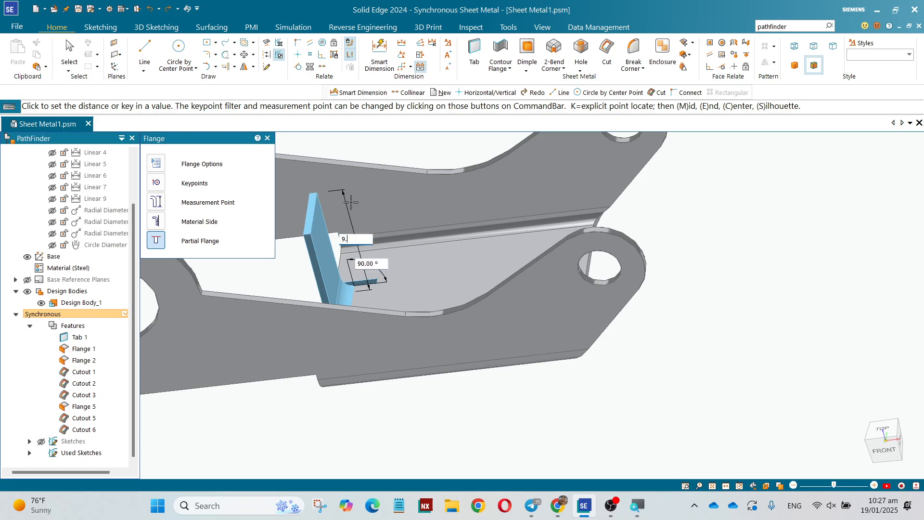
key("Return")
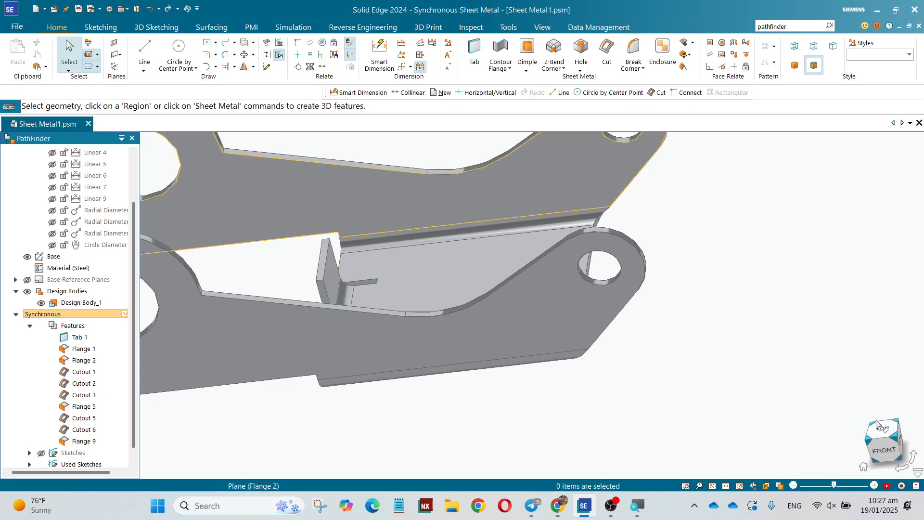
In the top view, dimension the partial flange's width and lock it at 10 mm
left_click(886, 433)
scroll(411, 336, "down", 2)
scroll(604, 326, "up", 3)
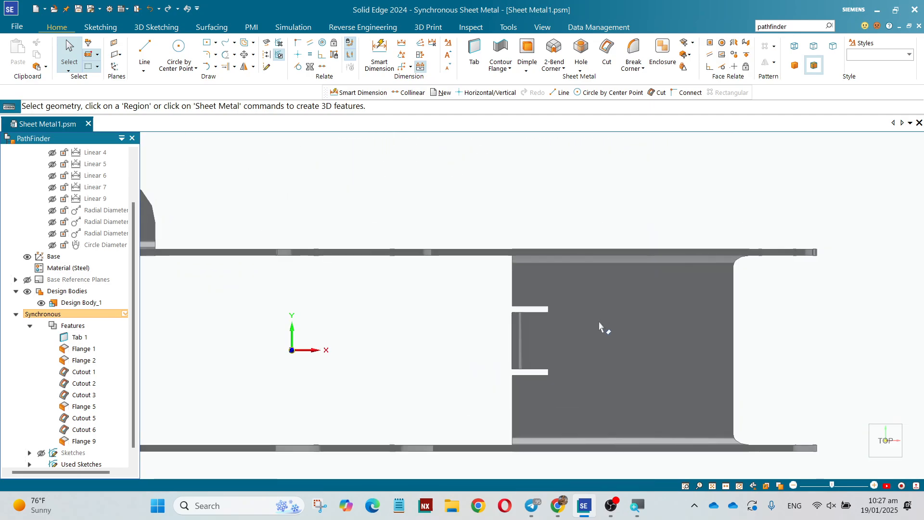
left_click(380, 53)
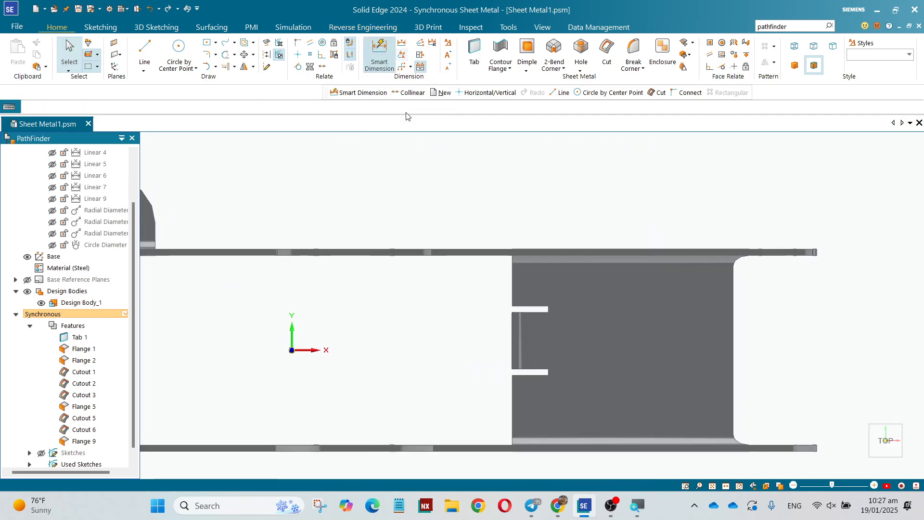
left_click(513, 339)
left_click(801, 340)
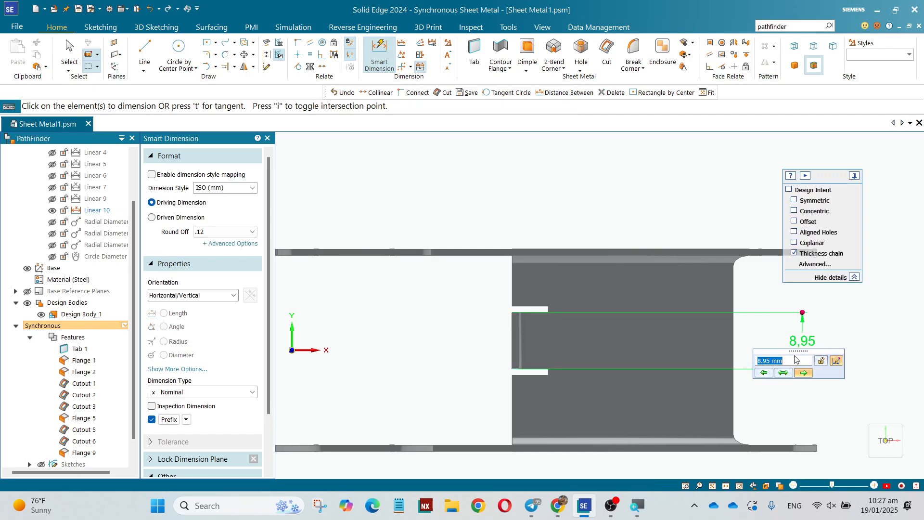
left_click(820, 362)
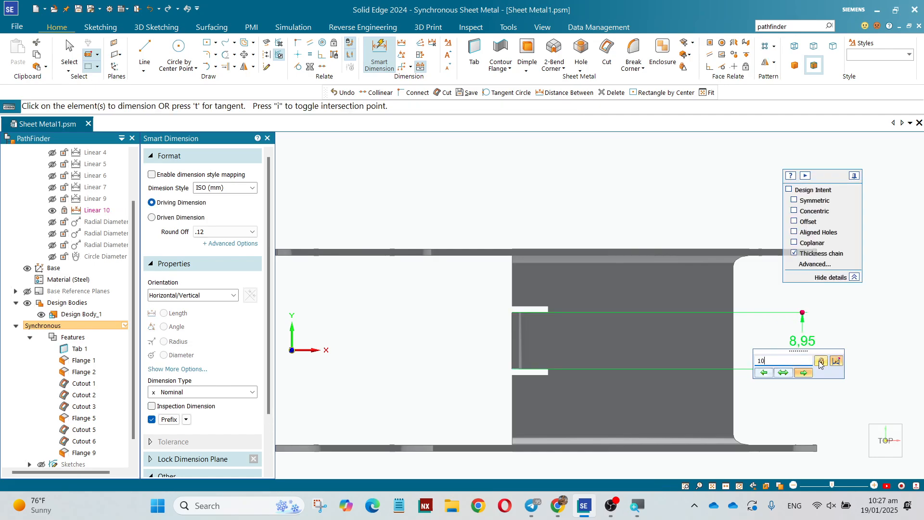
key("Return")
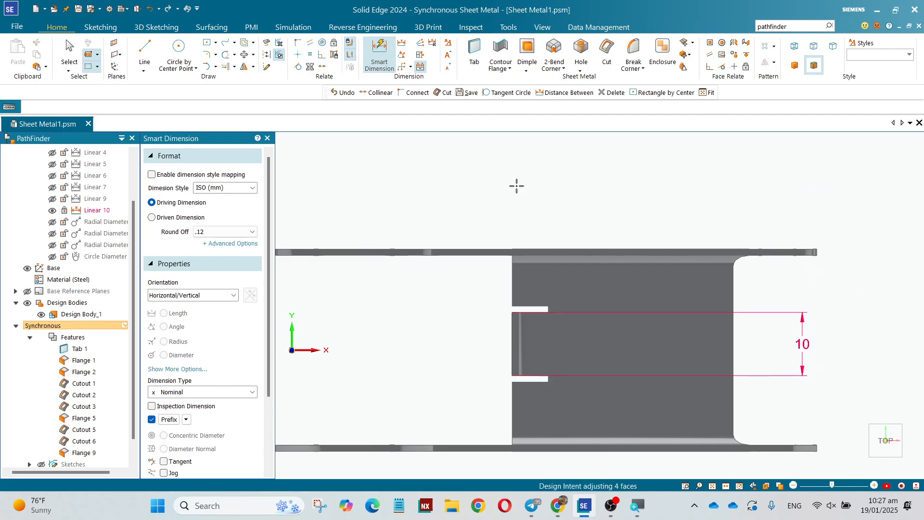
Dimension from the outer side wall to the partial flange's far edge and lock the distance at 21 mm
left_click(517, 376)
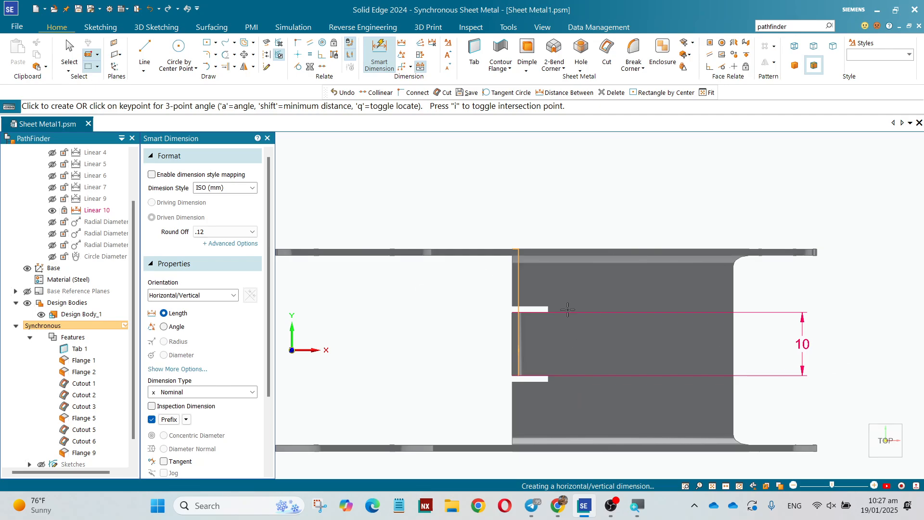
middle_click_drag(567, 309, 583, 332)
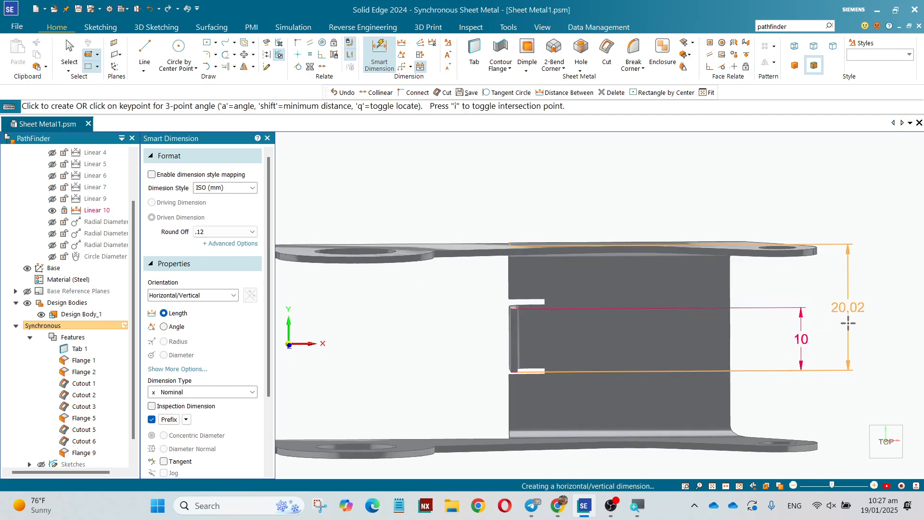
left_click(884, 441)
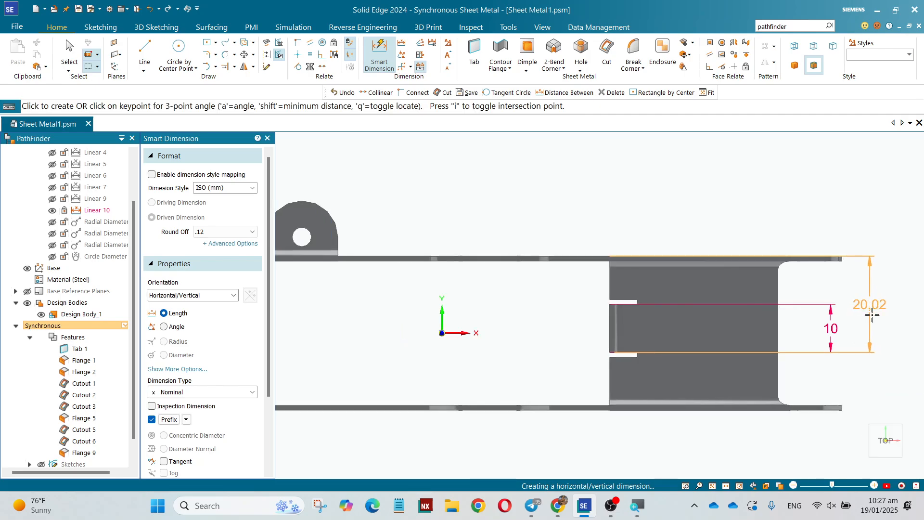
left_click(871, 315)
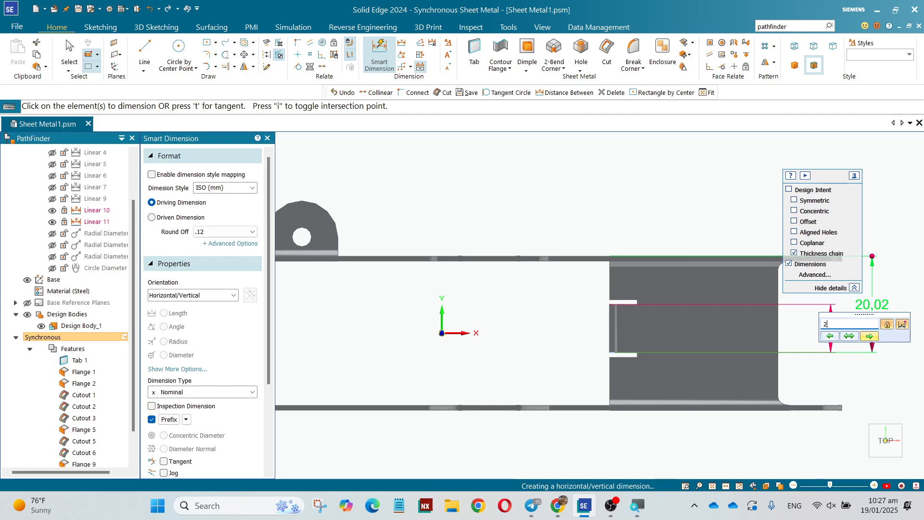
left_click(868, 337)
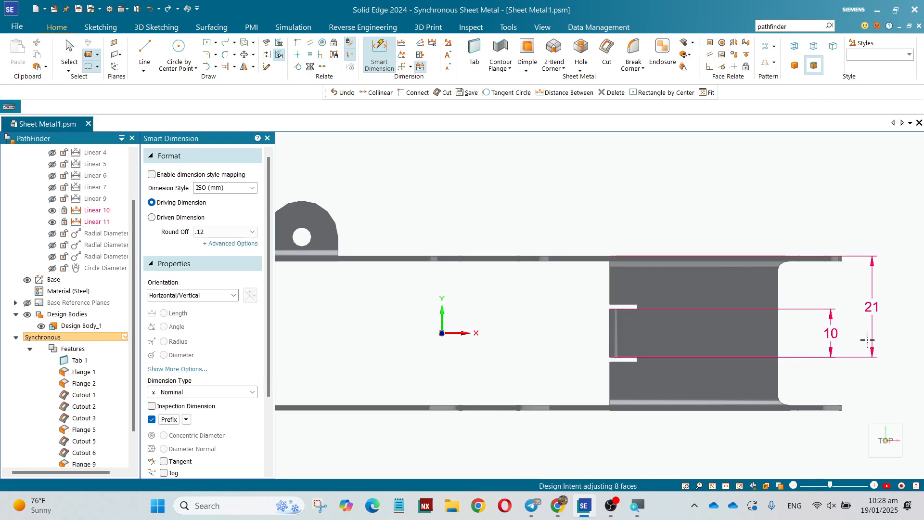
Add a full-width 90° flange from the upright tab's top edge, extending over the open middle of the bracket
middle_click_drag(630, 364, 554, 296)
scroll(604, 342, "up", 5)
key("Escape")
left_click(618, 313)
left_click(614, 299)
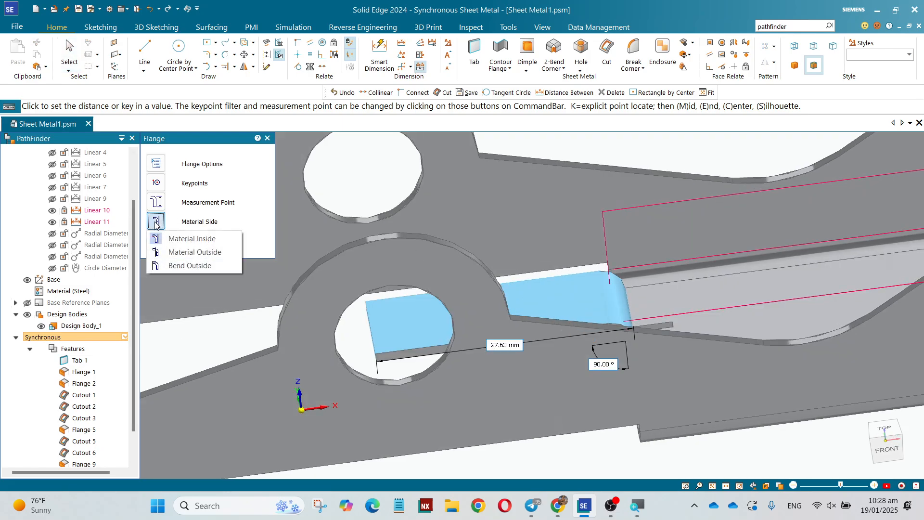
scroll(513, 279, "down", 2)
middle_click_drag(515, 282, 513, 317)
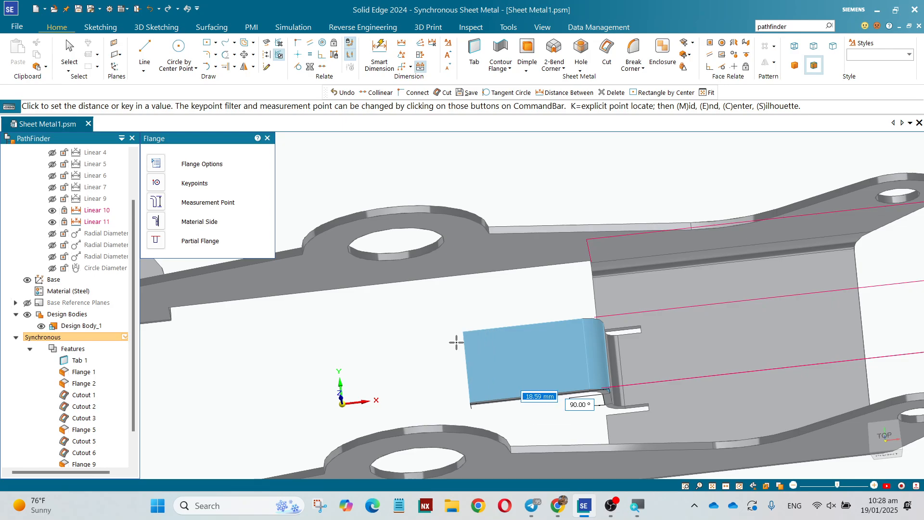
left_click(398, 356)
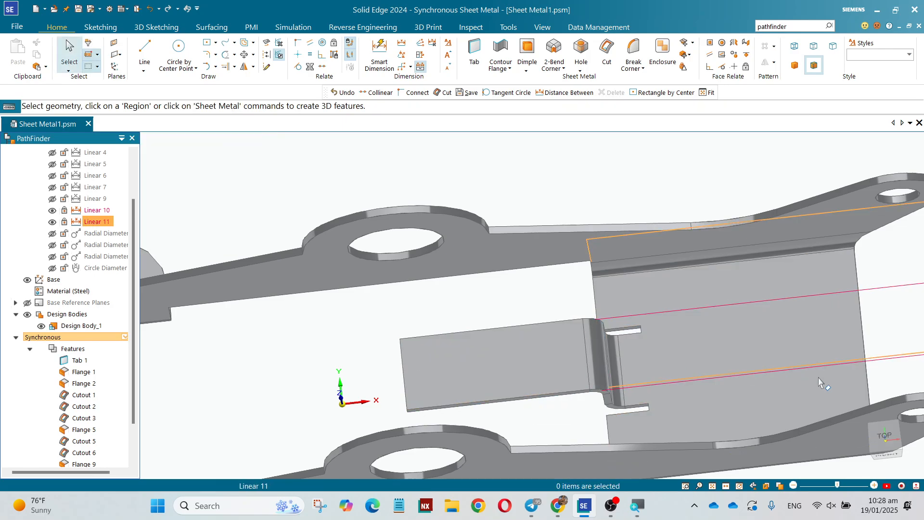
Following the reference drawing, sketch concentric circles of 20 mm and 13 mm diameter on the new flange's top face, centred across its width
key("ctrl+t")
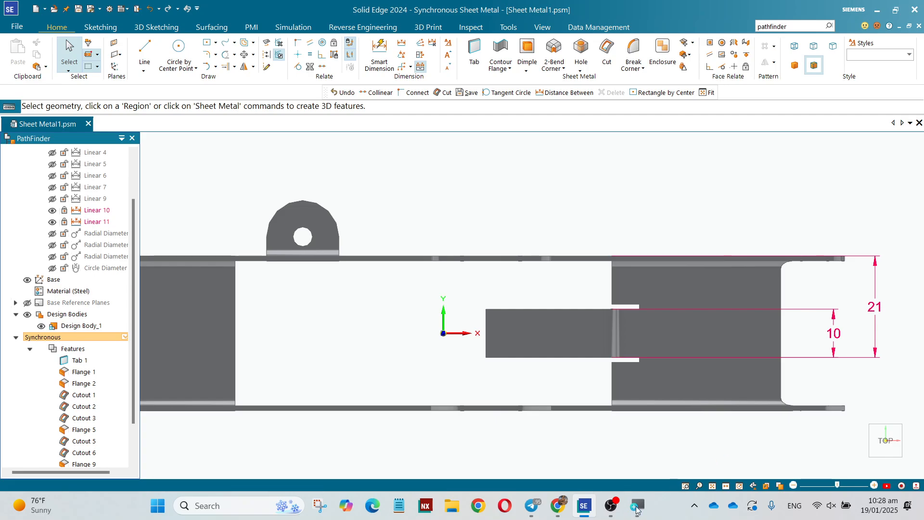
left_click(529, 515)
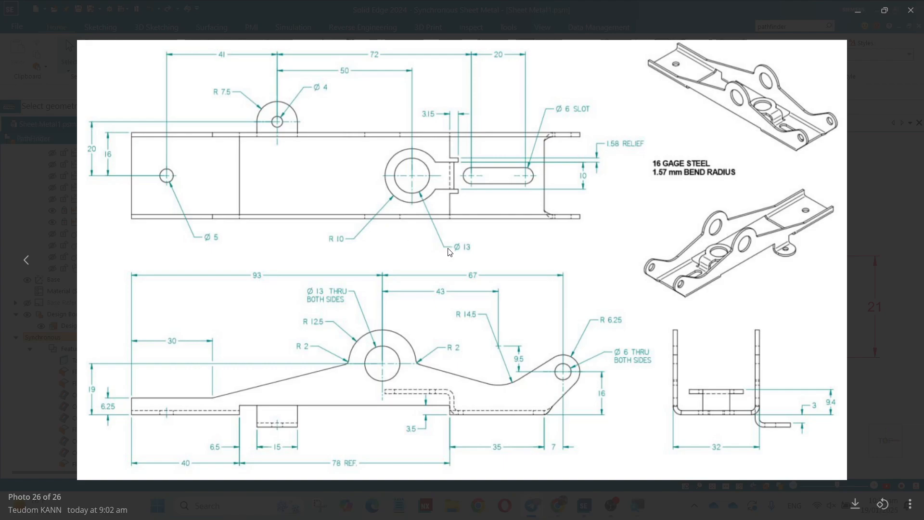
left_click(856, 10)
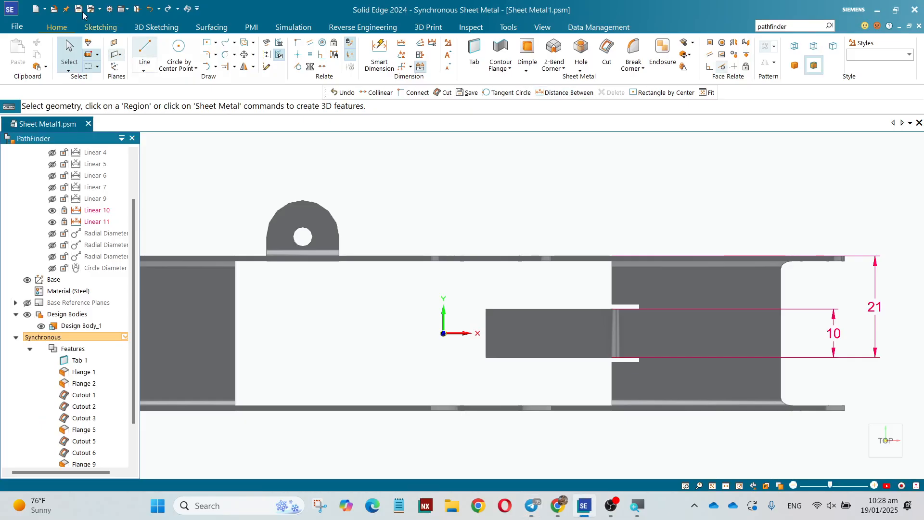
left_click(183, 46)
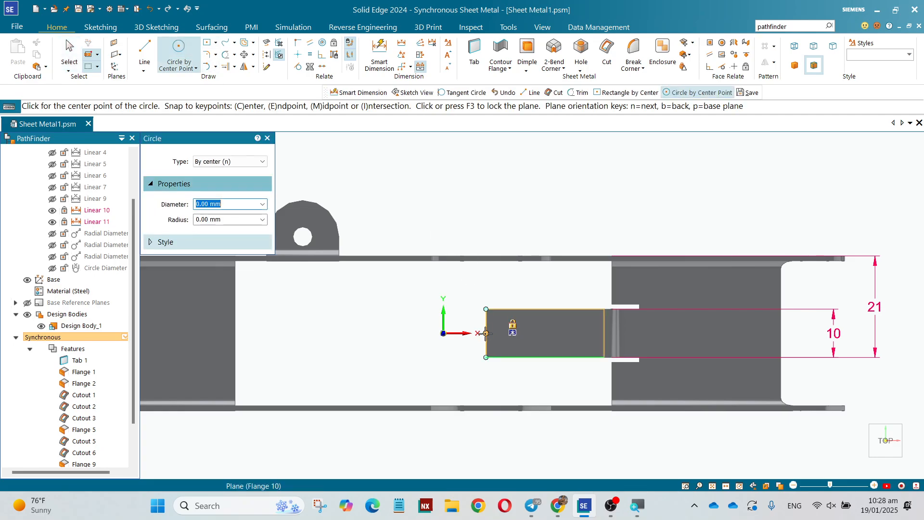
key("F3")
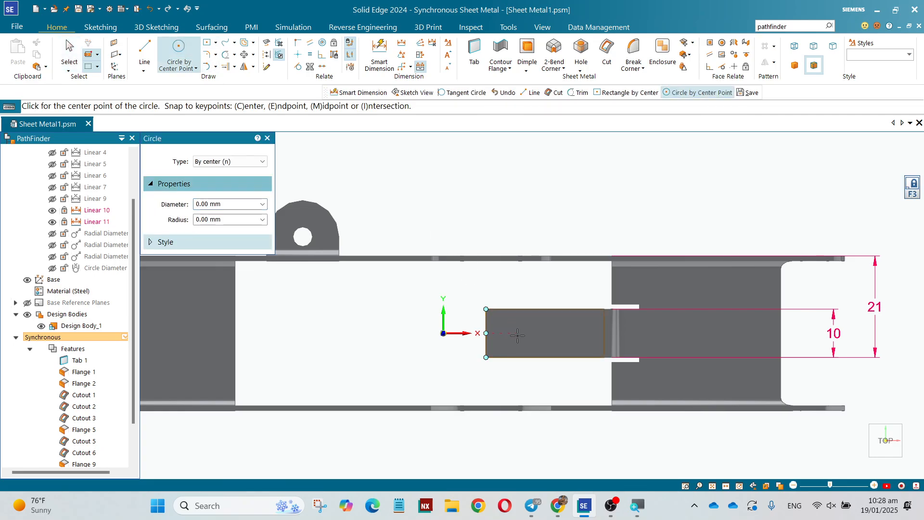
left_click(529, 334)
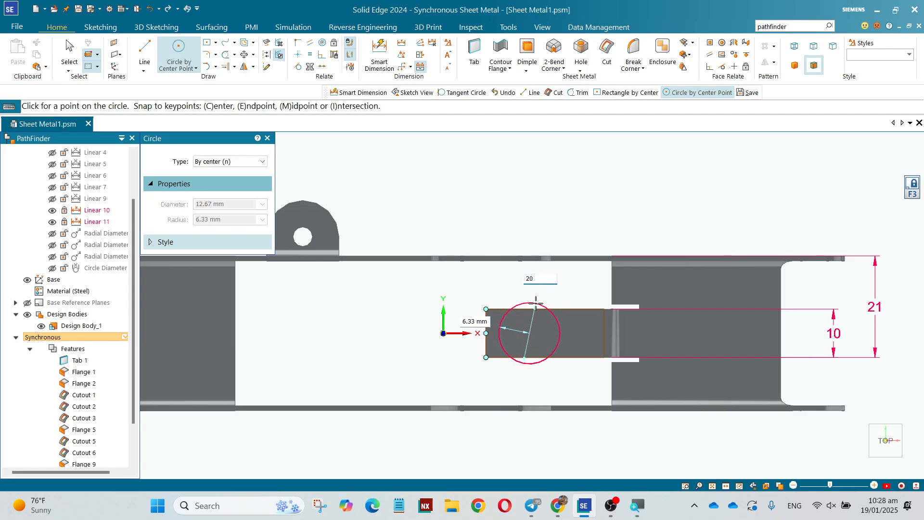
key("Return")
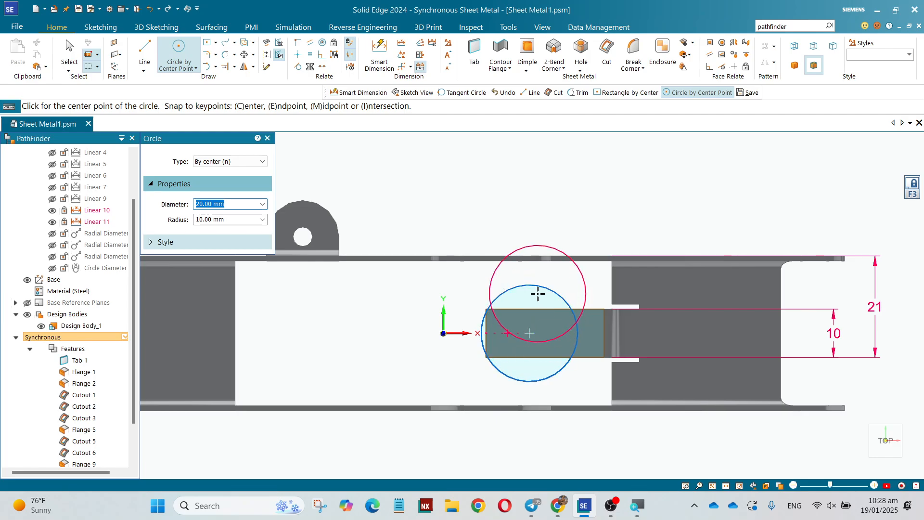
type("13")
key("Return")
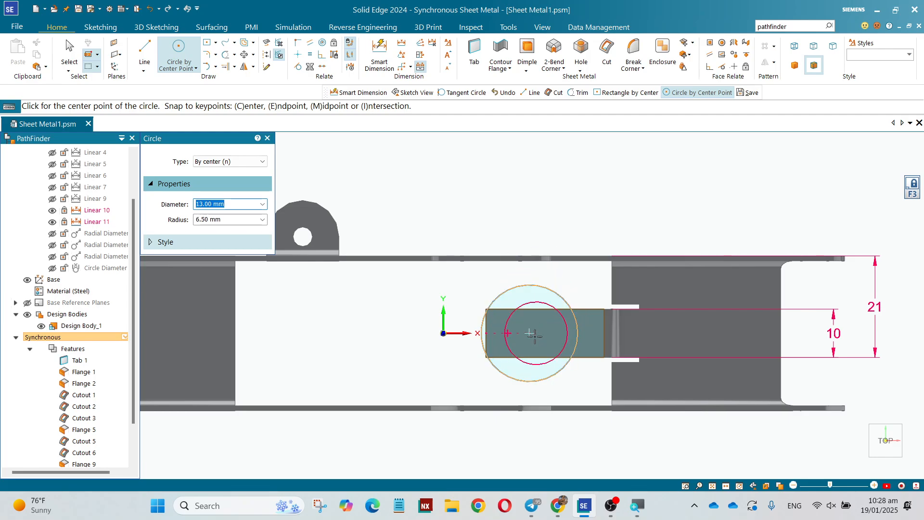
left_click(531, 332)
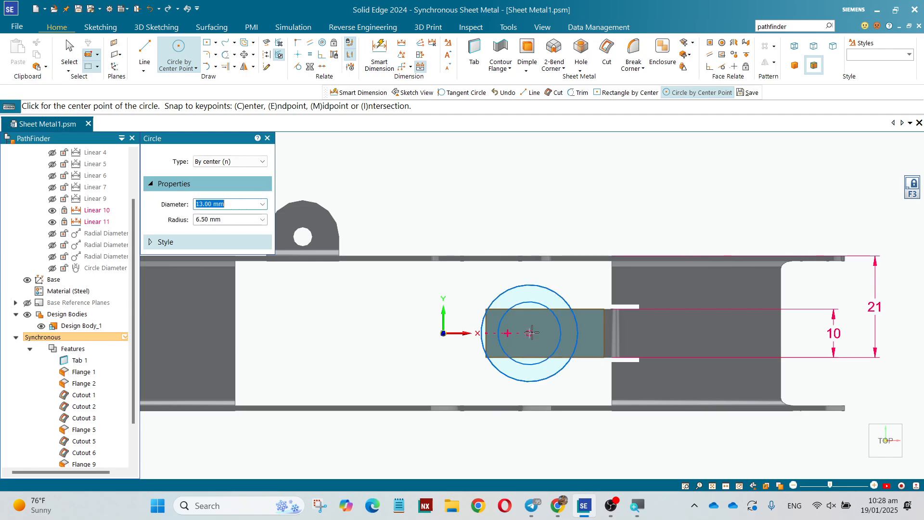
key("Escape")
Add diameter dimensions to the outer and inner circles on the new flange
left_click(894, 444)
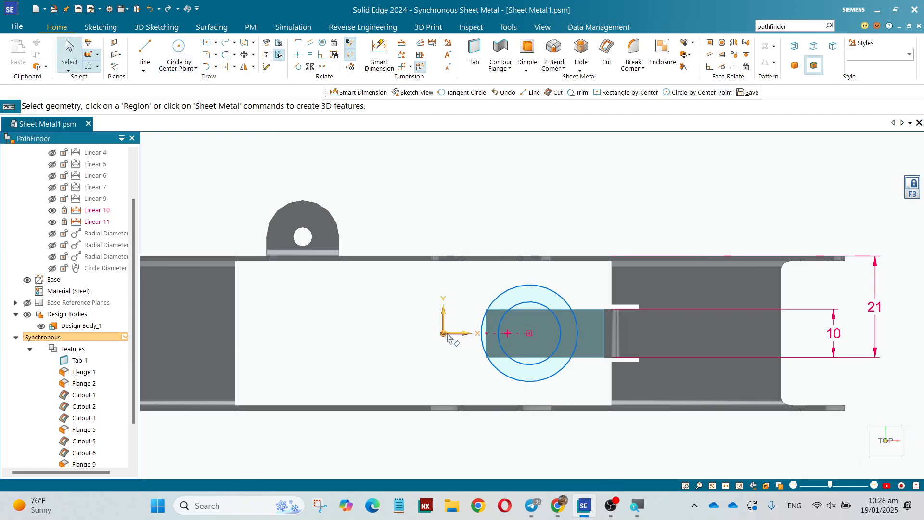
left_click(363, 92)
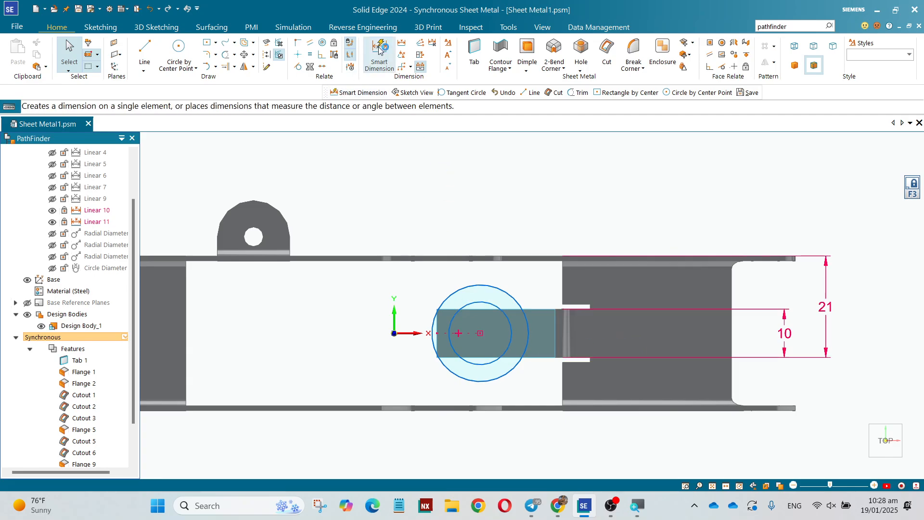
left_click(499, 289)
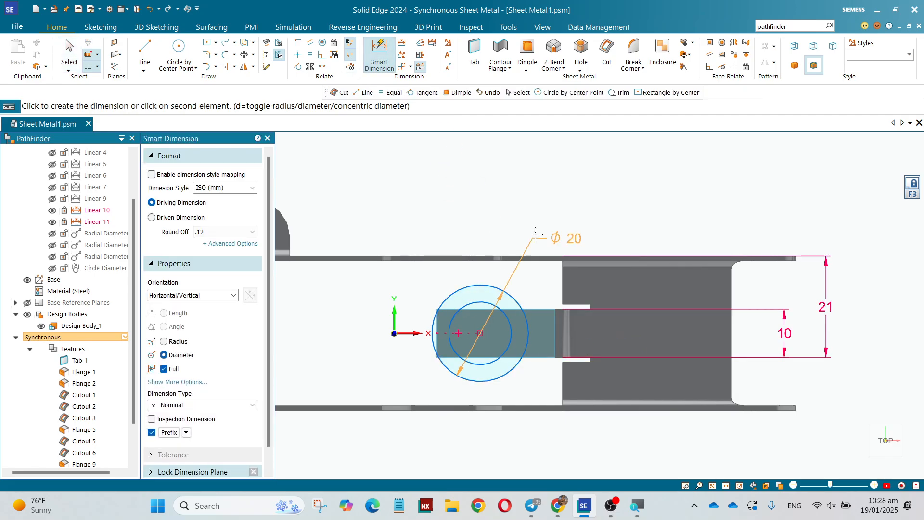
left_click(537, 225)
left_click(483, 301)
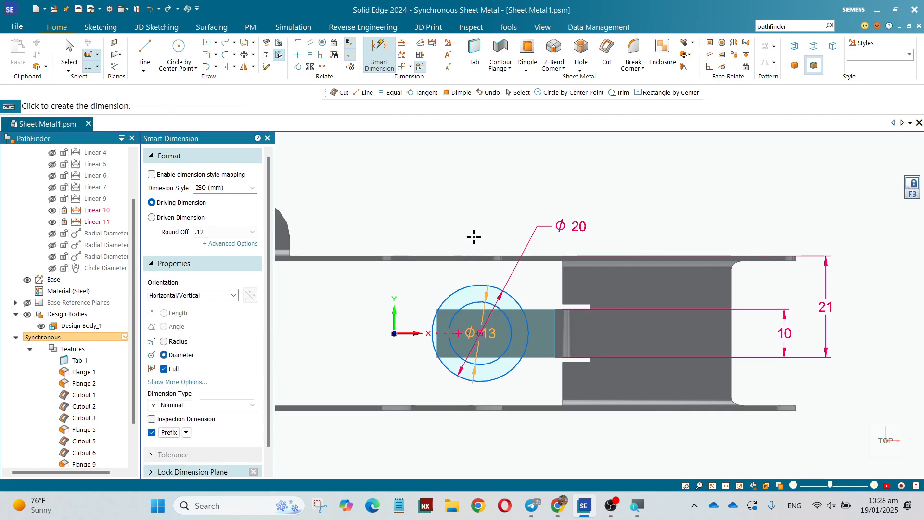
left_click(523, 187)
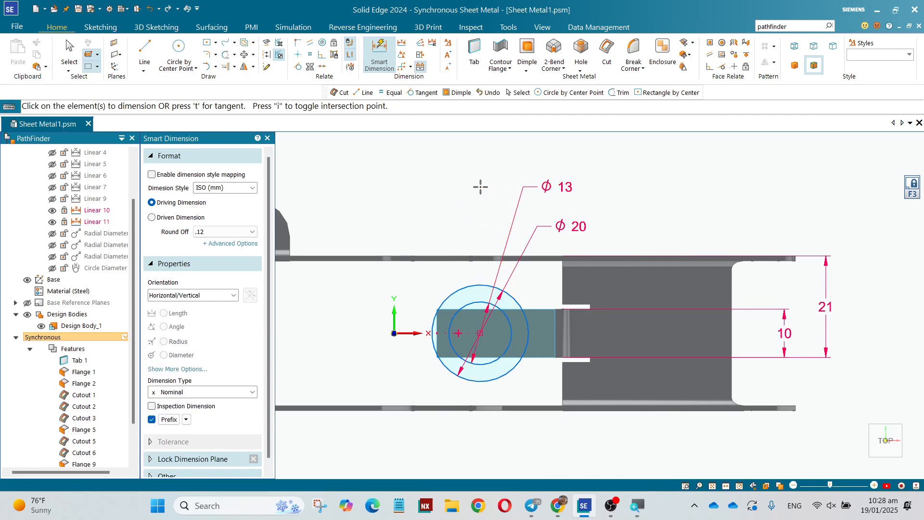
Following the reference drawing, dimension the horizontal distance between the side ear's hole and the concentric circles, and set it to 50 mm
scroll(581, 363, "down", 2)
scroll(466, 322, "up", 2)
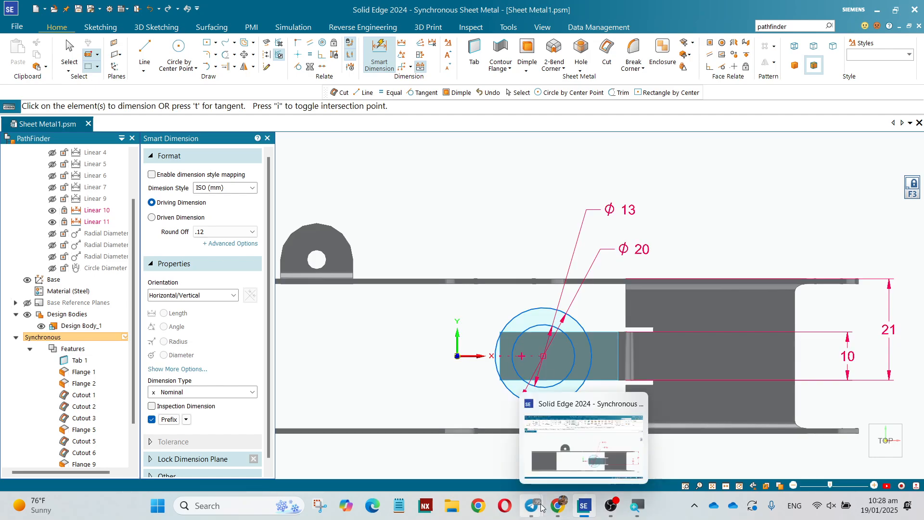
mouse_move(532, 505)
left_click(555, 456)
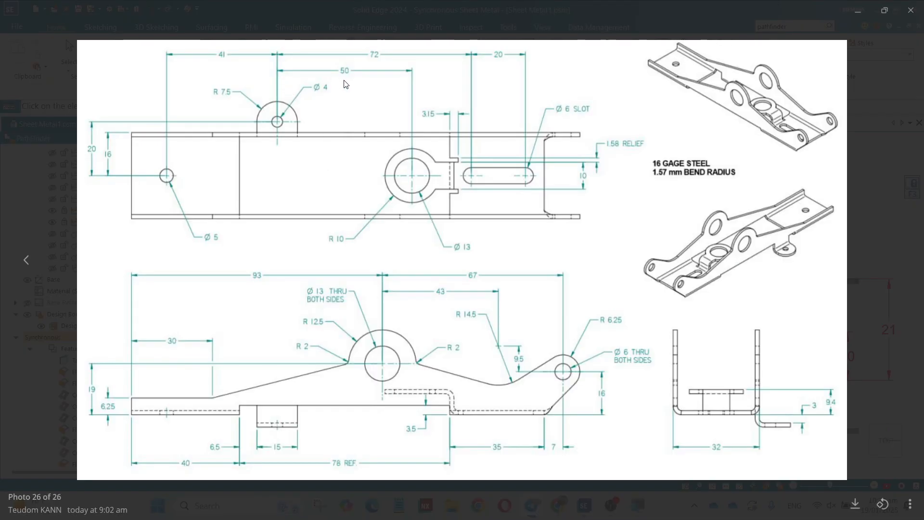
left_click(859, 8)
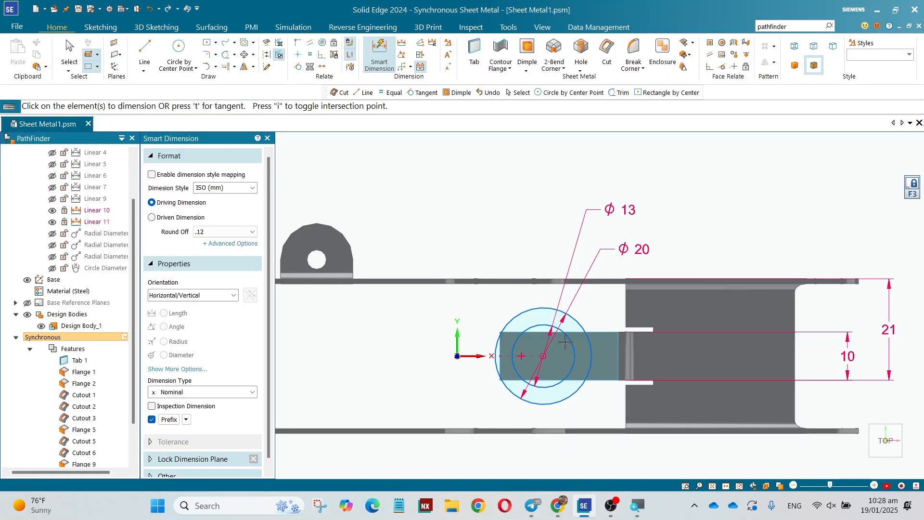
left_click(533, 330)
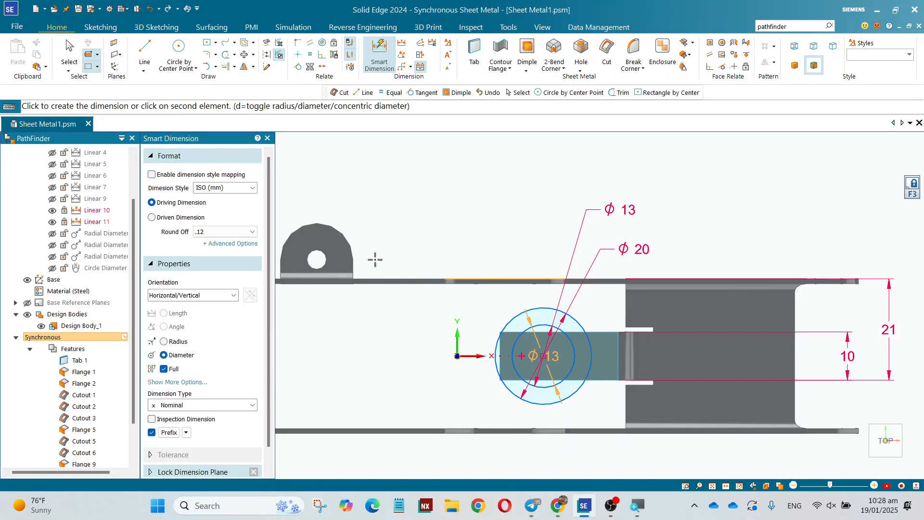
left_click(320, 252)
left_click(433, 192)
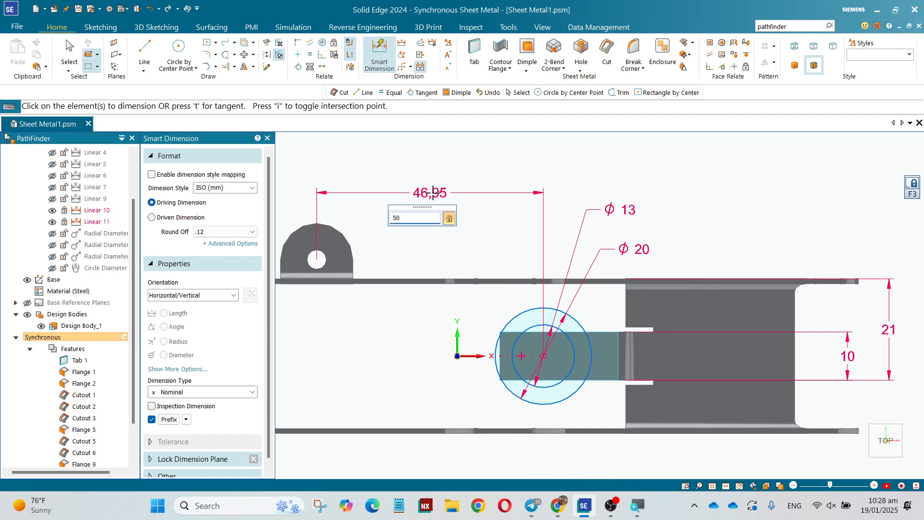
type("50")
key("Return")
mouse_move(579, 405)
middle_mouse_down()
mouse_move(569, 367)
mouse_move(526, 383)
mouse_move(560, 389)
middle_mouse_up()
key("Escape")
Check the reference drawing, then add the four circle regions overhanging the flange's two long edges as tab material flush with the flange
scroll(465, 367, "up", 3)
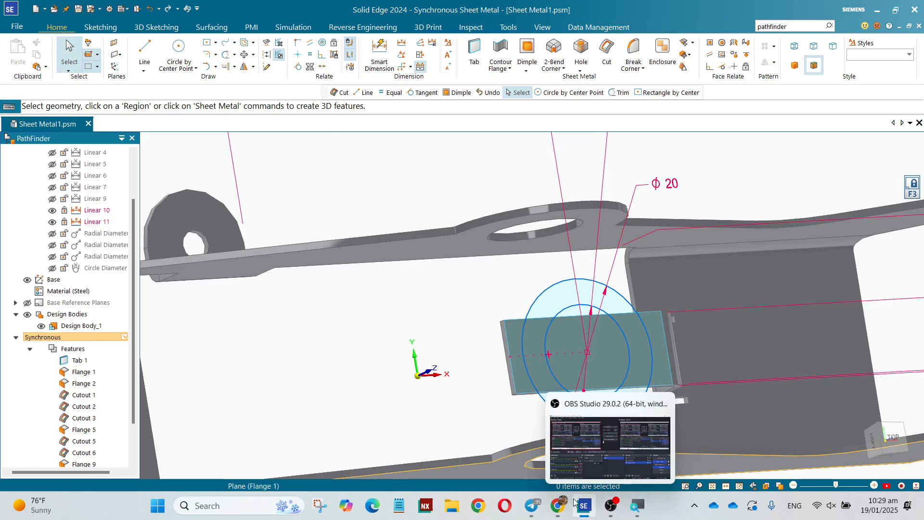
mouse_move(532, 505)
left_click(597, 440)
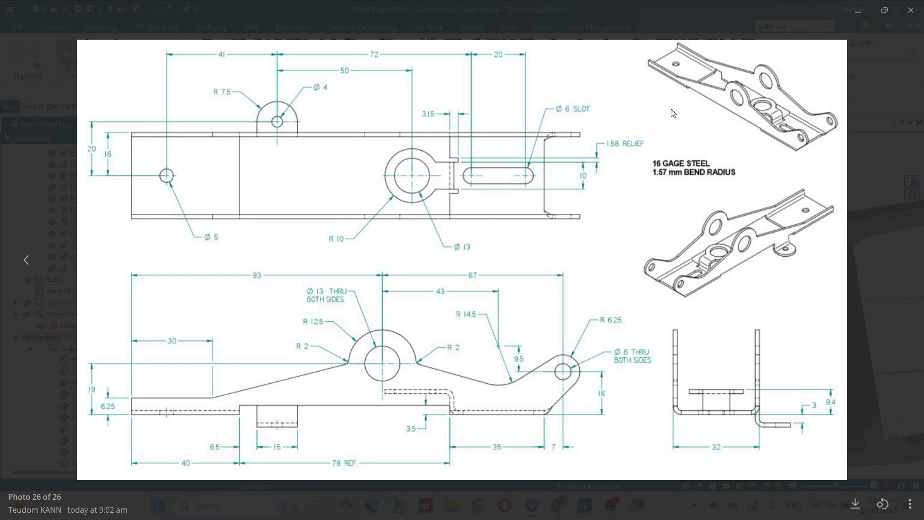
left_click(858, 10)
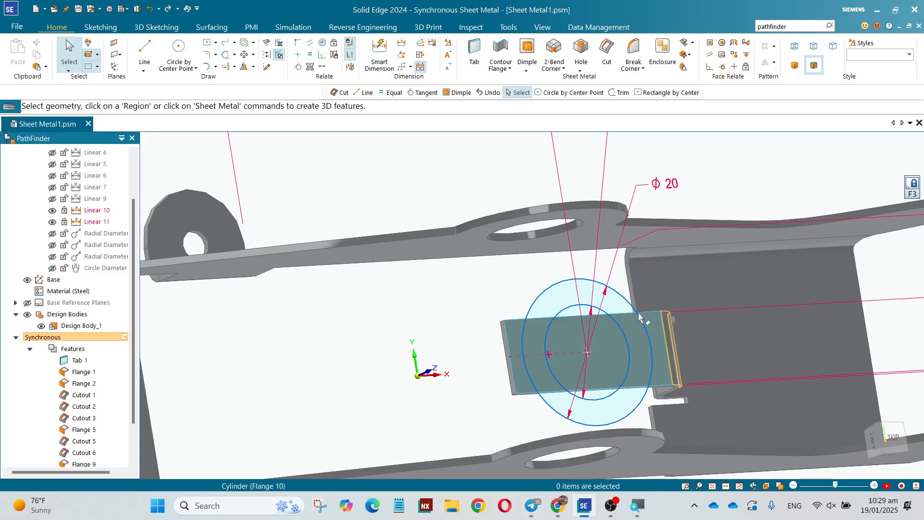
left_click(558, 296)
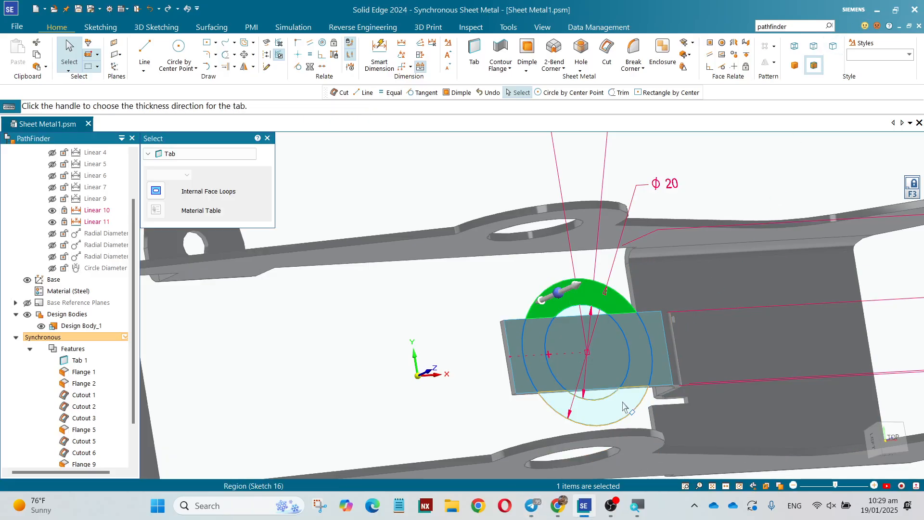
left_click(623, 407)
scroll(552, 294, "up", 4)
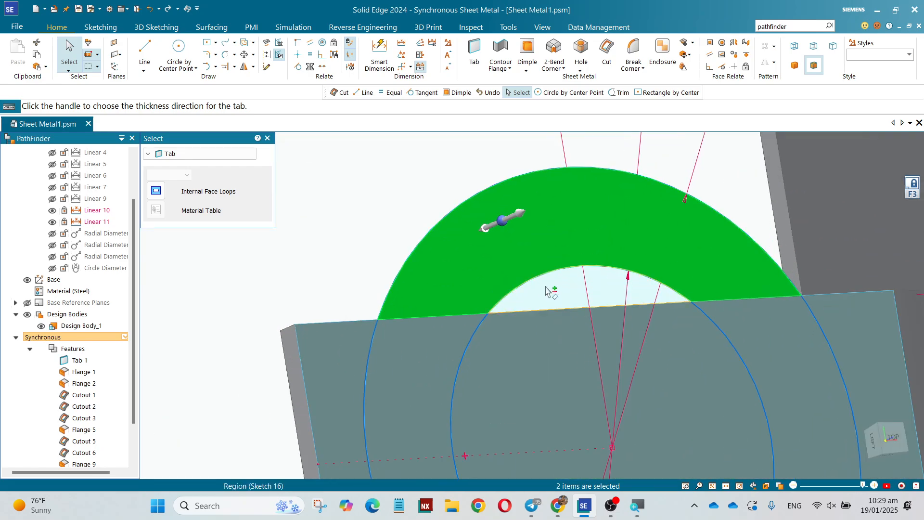
scroll(551, 290, "down", 6)
scroll(577, 362, "up", 5)
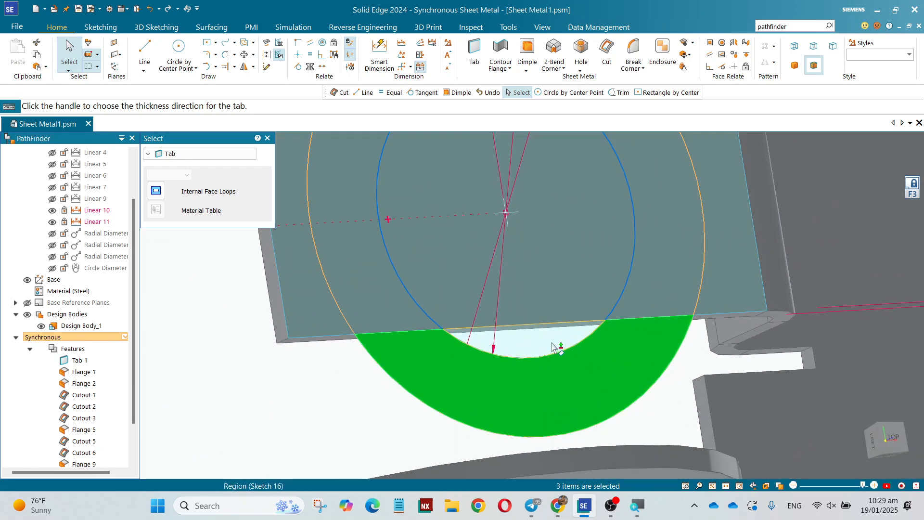
left_click(553, 336)
scroll(554, 324, "down", 5)
middle_click_drag(554, 323, 630, 316)
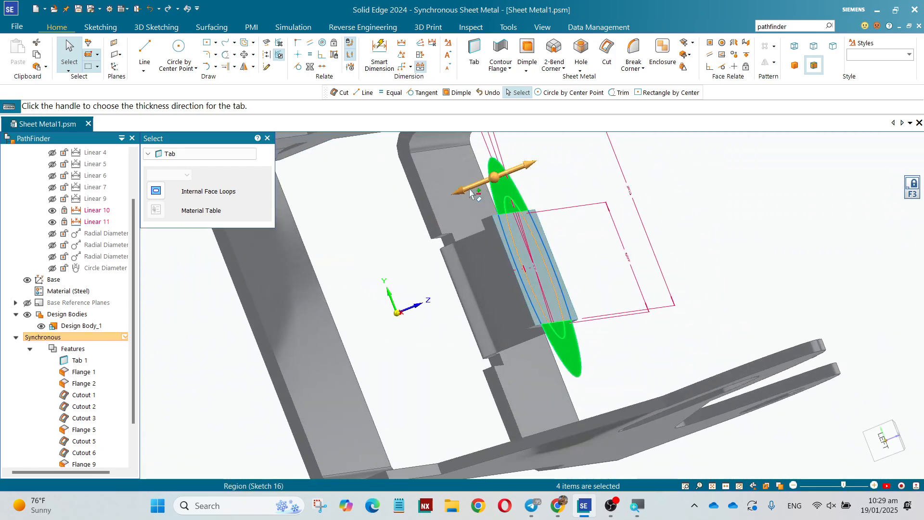
left_click(468, 188)
Cut away the part of the centre flange's free end that lies outside the 20 mm circle
middle_click_drag(474, 266, 423, 259)
scroll(423, 260, "down", 2)
scroll(352, 250, "up", 3)
left_click(357, 252)
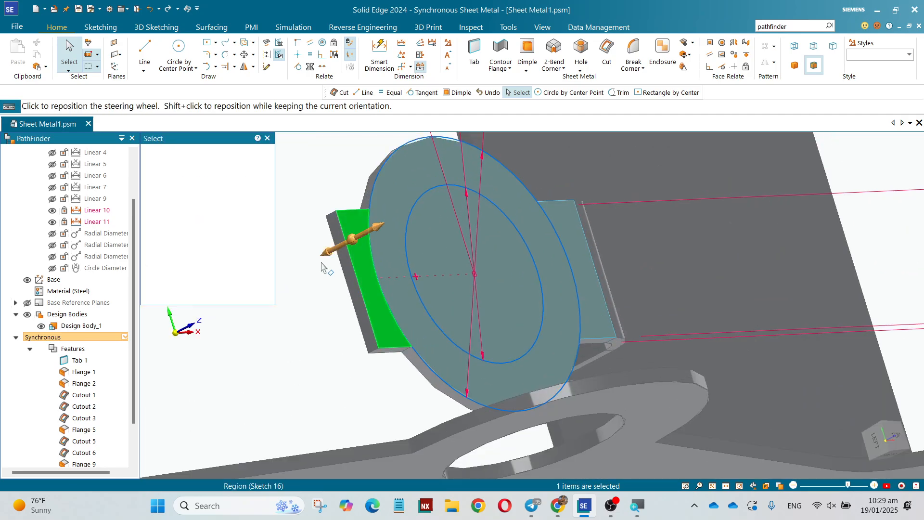
key("Escape")
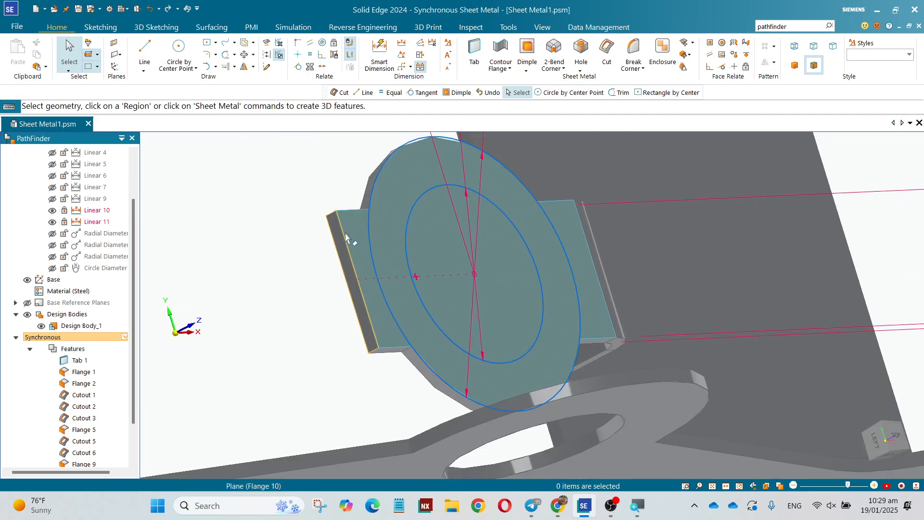
left_click(345, 234)
left_click(346, 231)
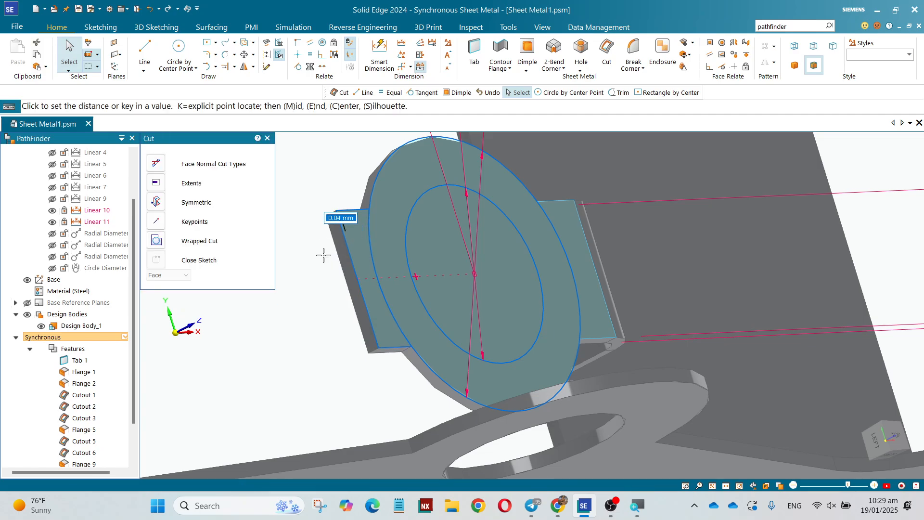
left_click(304, 274)
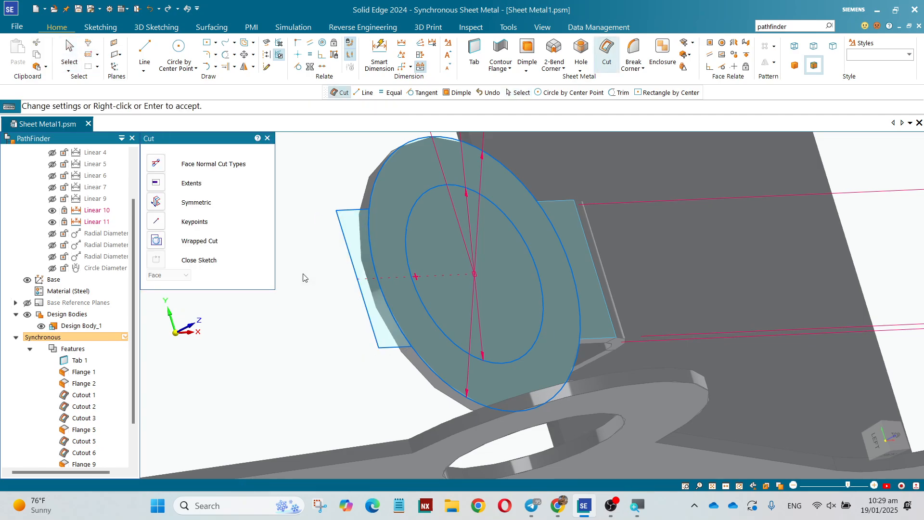
right_click(447, 250)
Cut the 13 mm inner circle through the rounded end of the centre tab
left_click(443, 259)
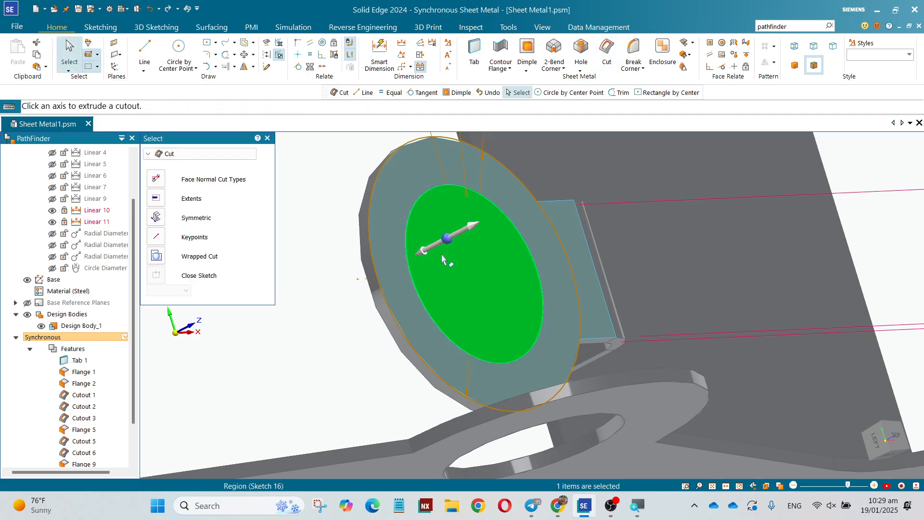
left_click(435, 244)
left_click(317, 304)
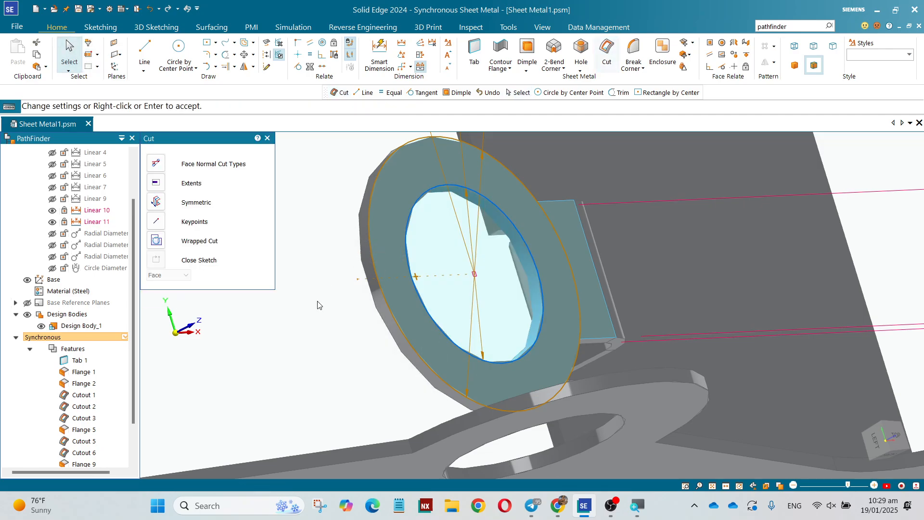
right_click(317, 305)
Following the reference drawing, sketch a 5 mm diameter circle centred across the width of the floor plate at the end opposite the ring tab
key("ctrl+t")
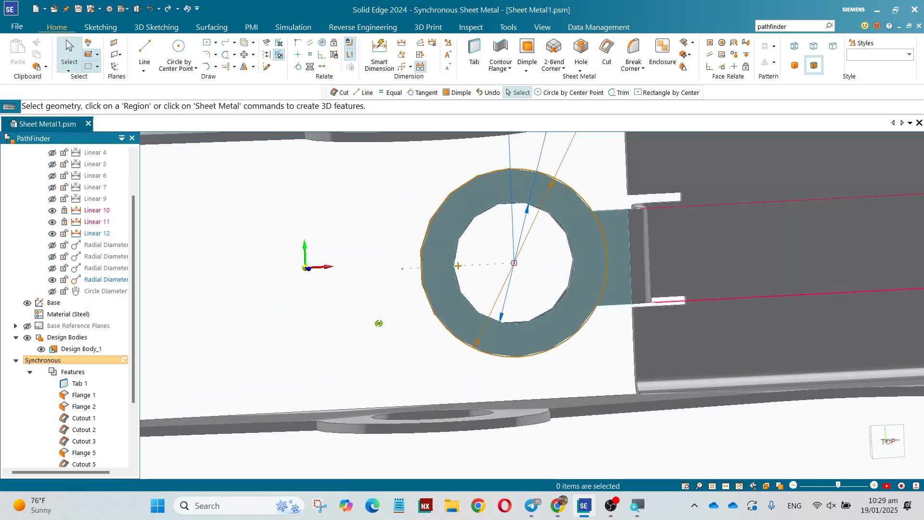
scroll(459, 292, "down", 3)
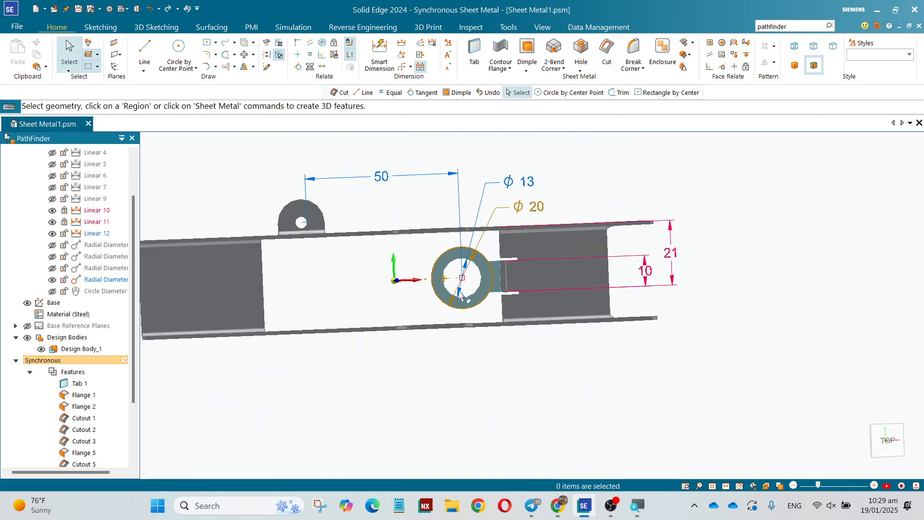
middle_click_drag(458, 292, 654, 494)
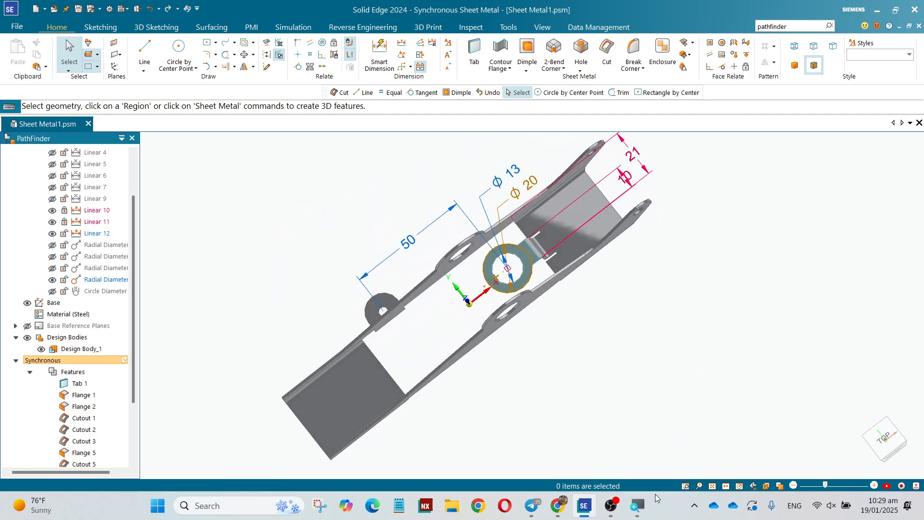
mouse_move(531, 506)
left_click(602, 444)
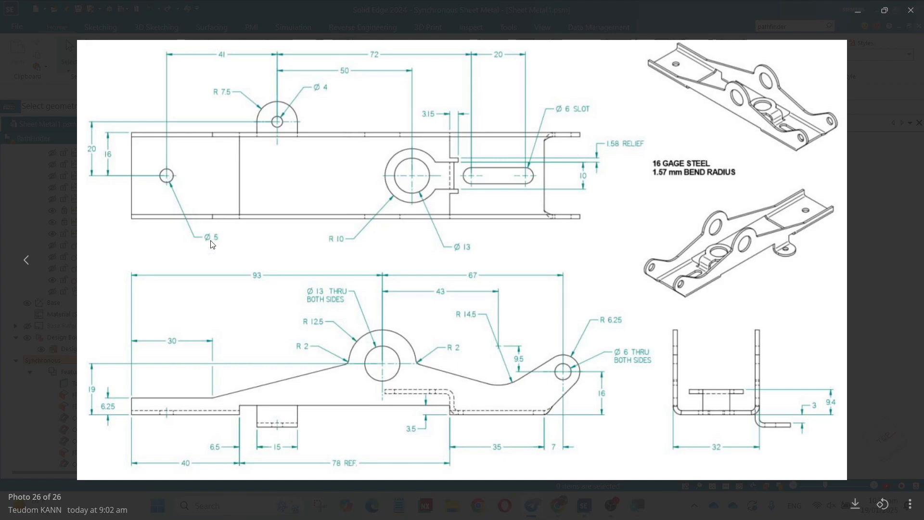
left_click(849, 9)
middle_click_drag(736, 218, 721, 327)
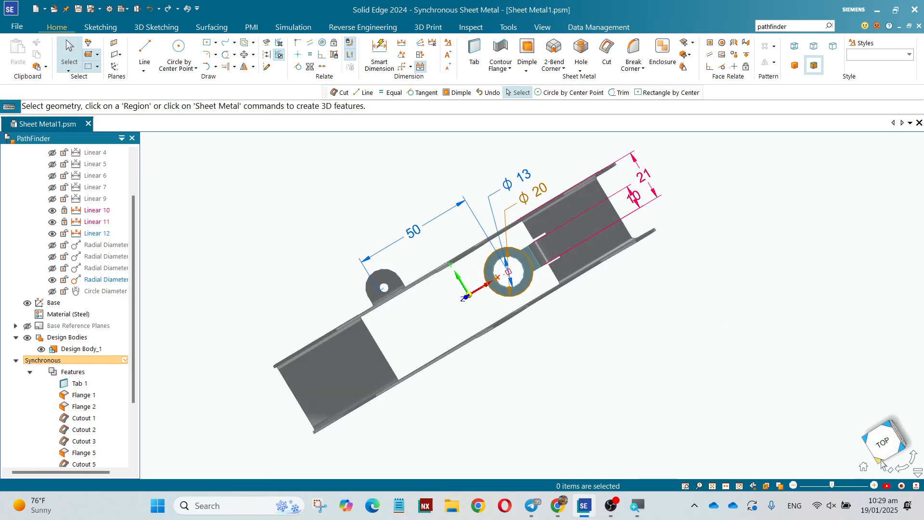
left_click(882, 442)
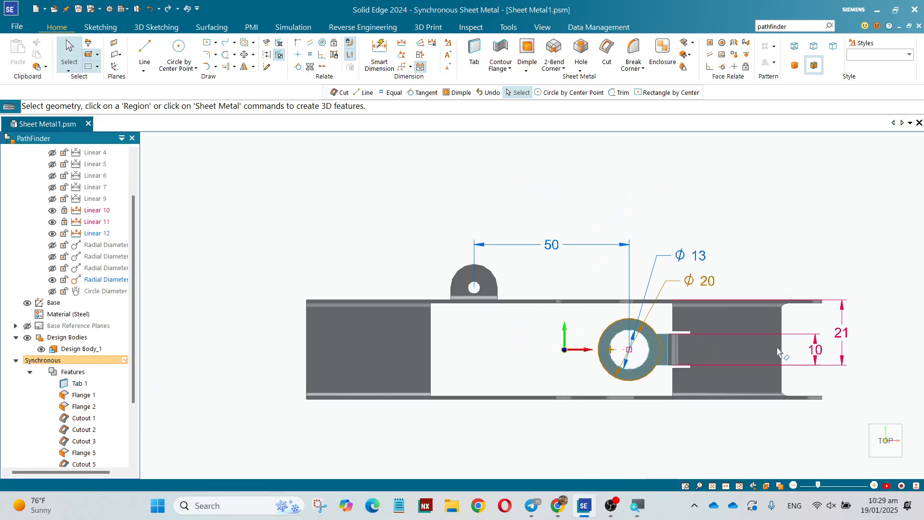
left_click(179, 52)
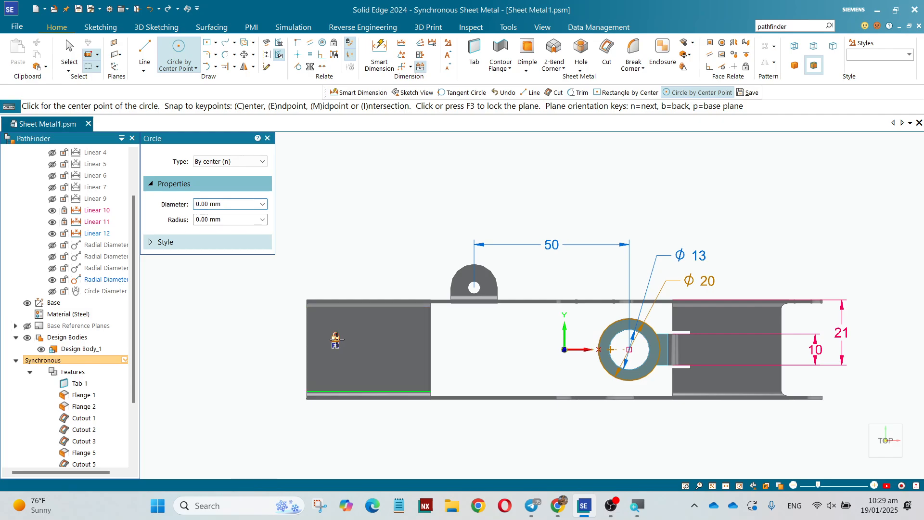
key("F3")
left_click(359, 351)
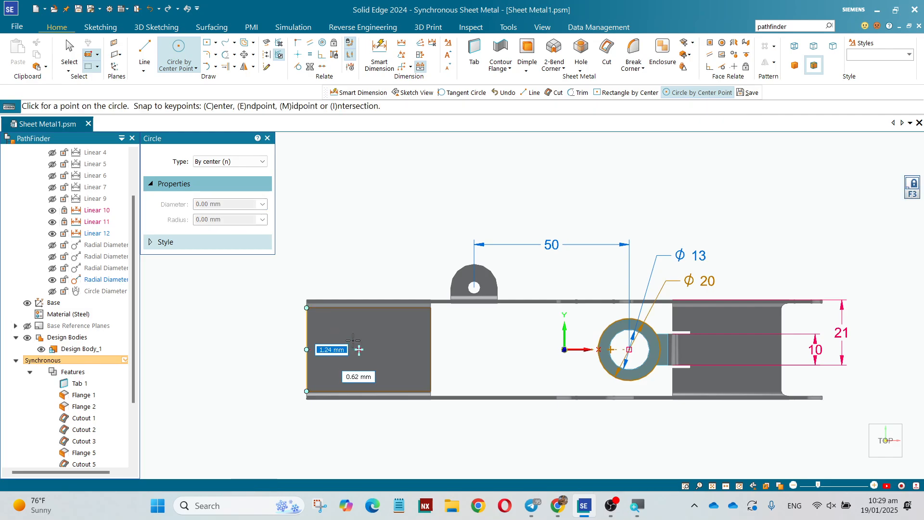
left_click(353, 340)
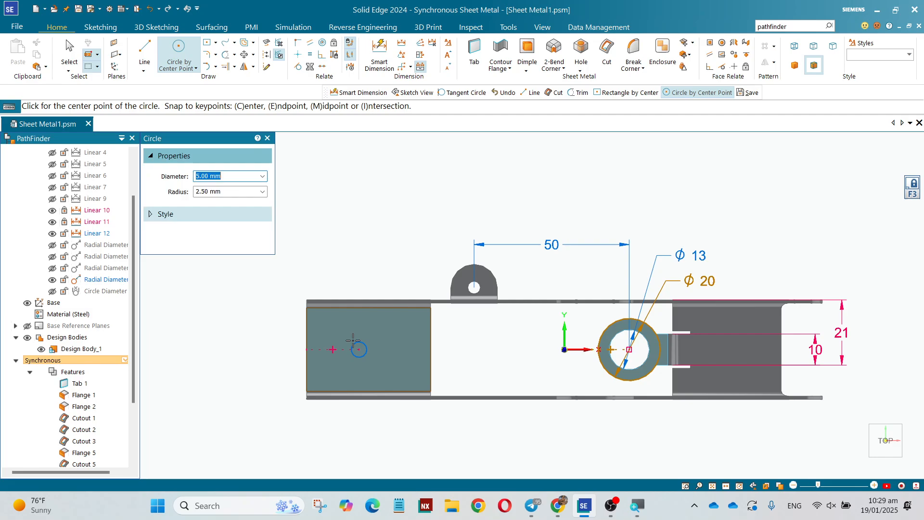
key("Escape")
Add a diameter dimension to the small circle on the floor plate
scroll(361, 385, "up", 3)
left_click(379, 54)
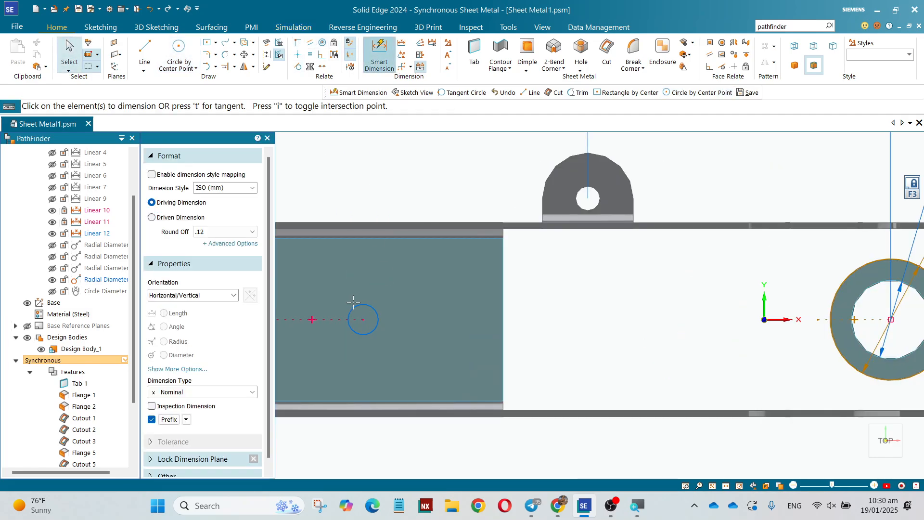
left_click(356, 311)
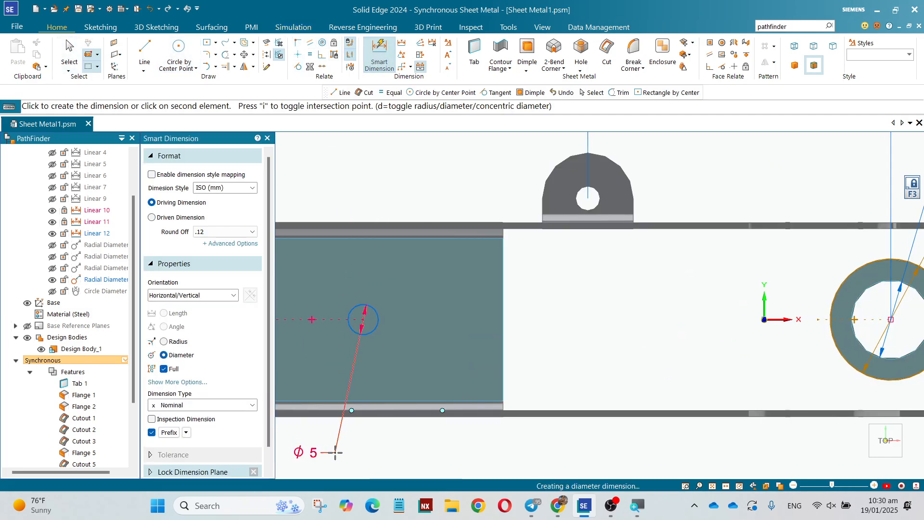
left_click(332, 451)
key("Escape")
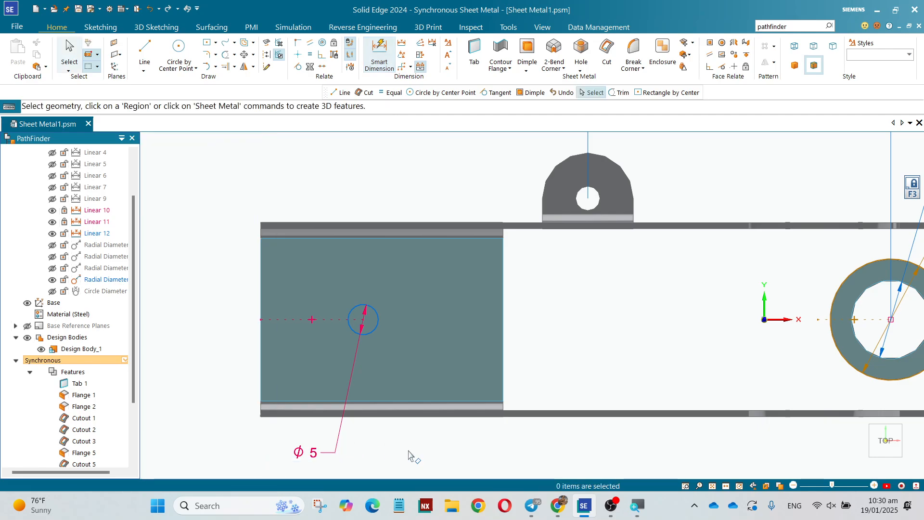
Following the reference drawing, set the horizontal distance between the small floor circle and the hole in the outer side tab to 41 mm
left_click(538, 508)
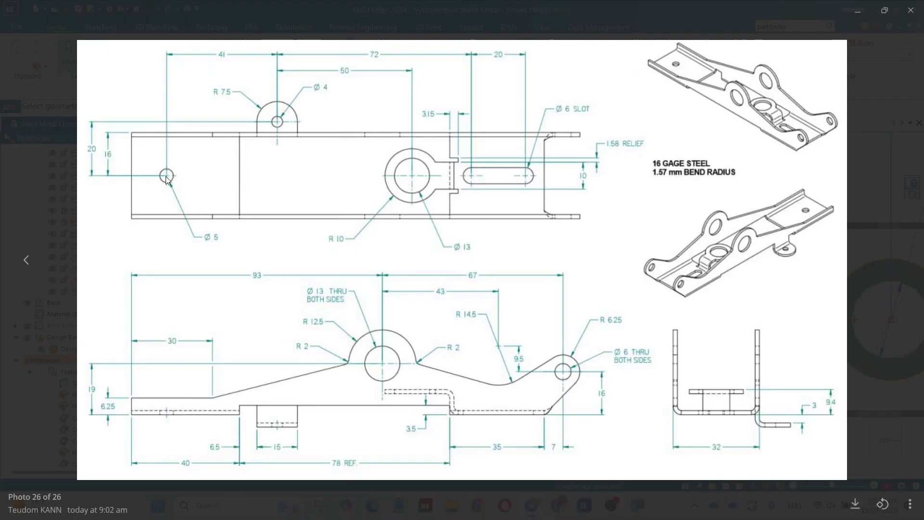
left_click(861, 10)
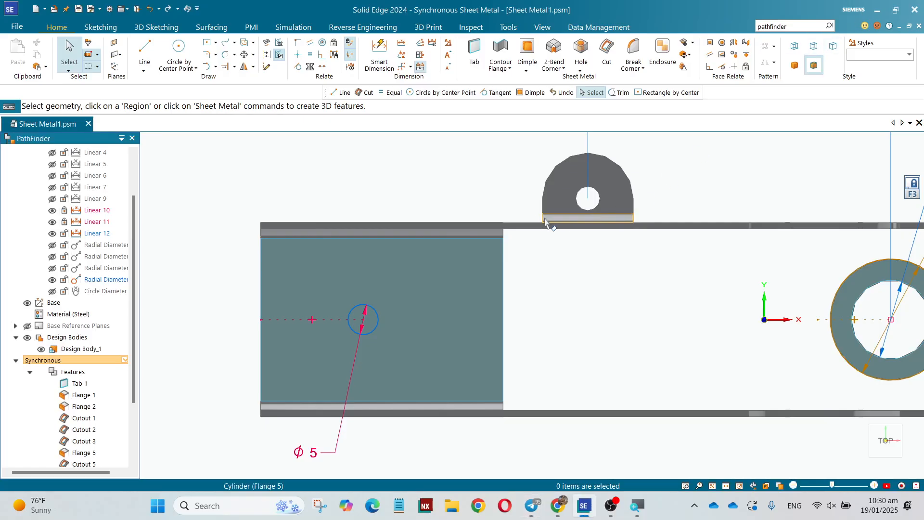
left_click(380, 54)
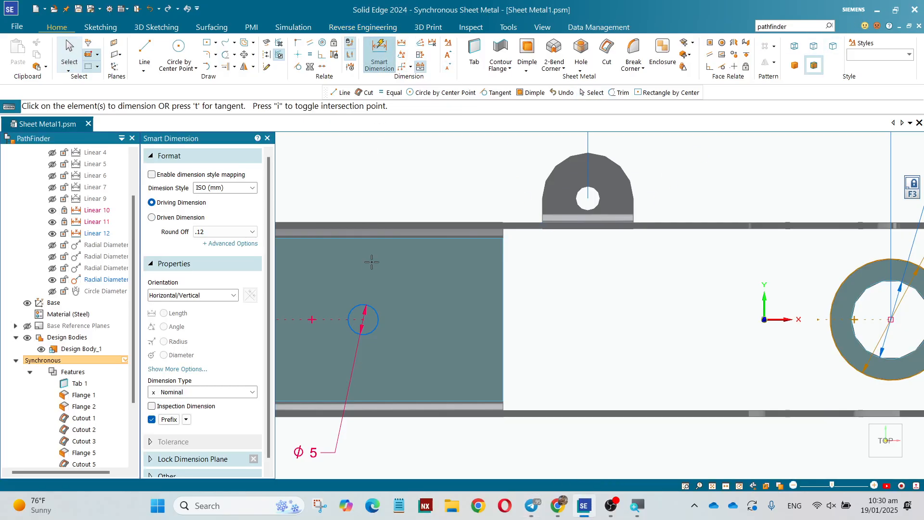
left_click(377, 318)
left_click(583, 191)
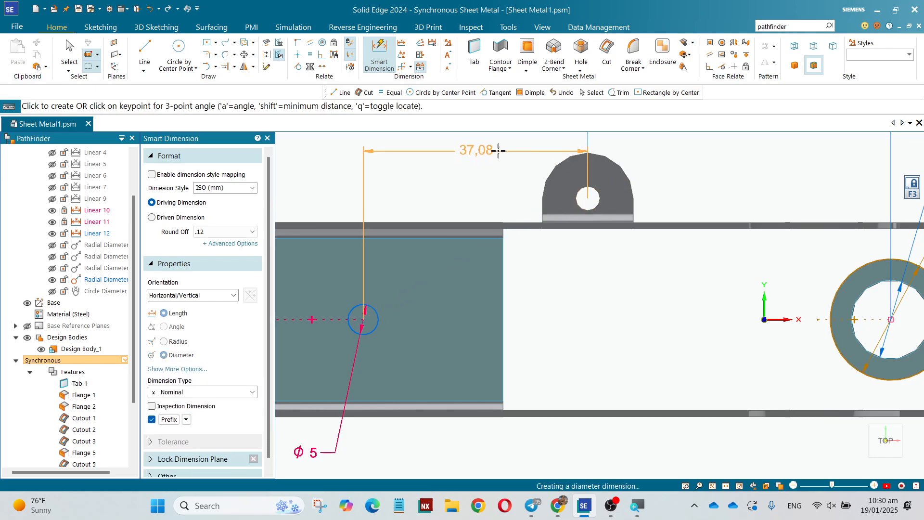
left_click(480, 139)
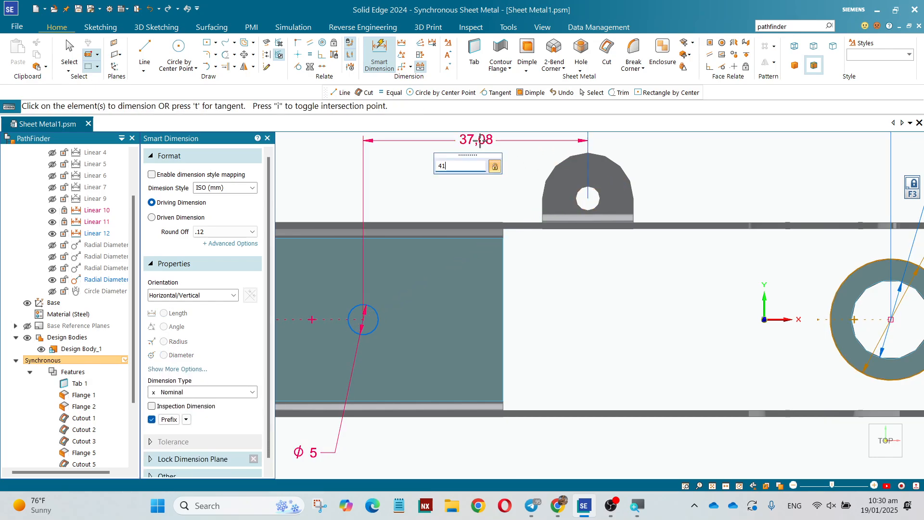
key("Return")
key("Escape")
Cut the 5 mm circle through the floor plate
scroll(404, 260, "up", 2)
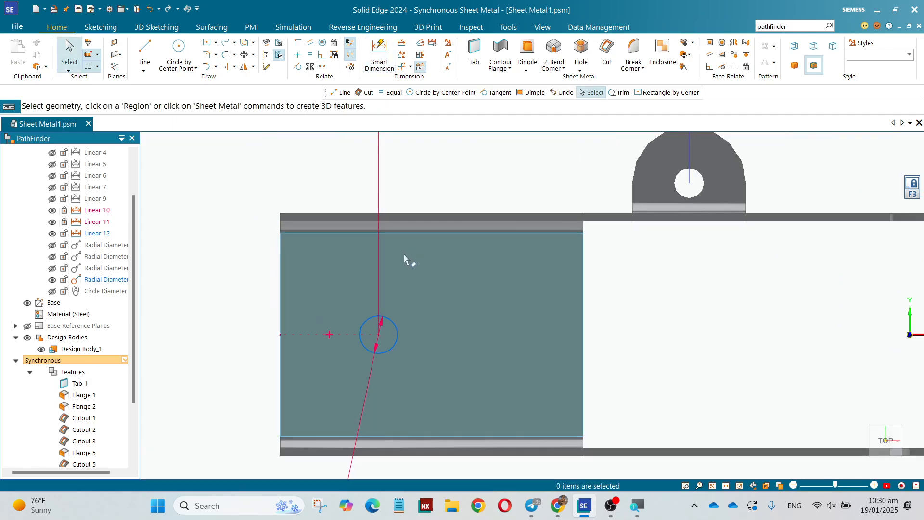
scroll(418, 269, "down", 3)
scroll(404, 309, "up", 4)
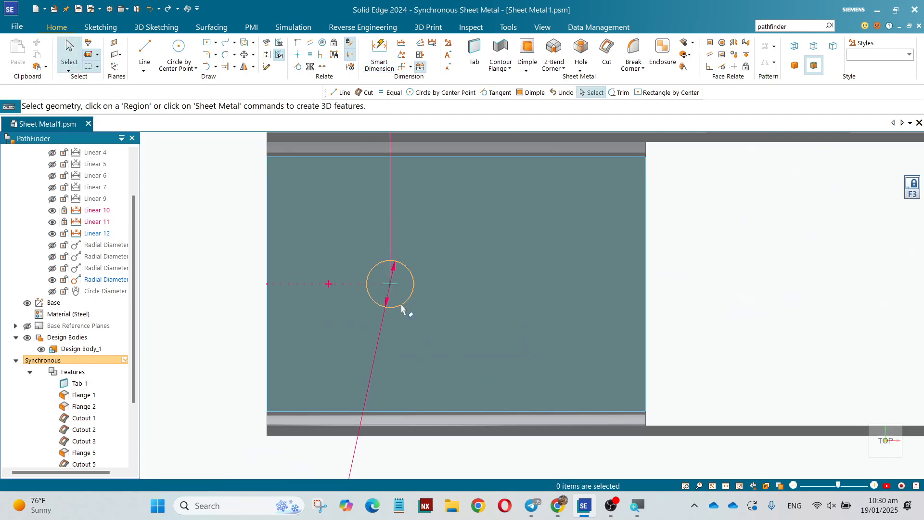
left_click(403, 290)
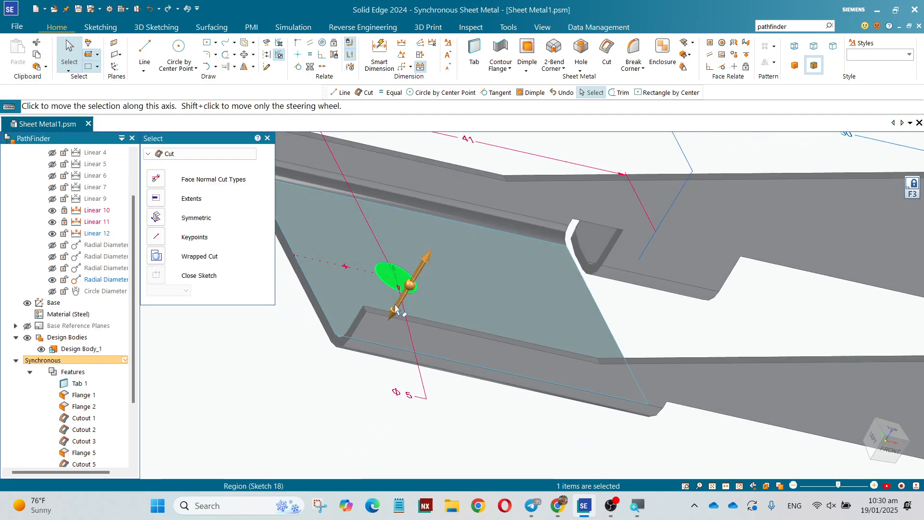
left_click(395, 308)
left_click(362, 372)
scroll(299, 363, "down", 3)
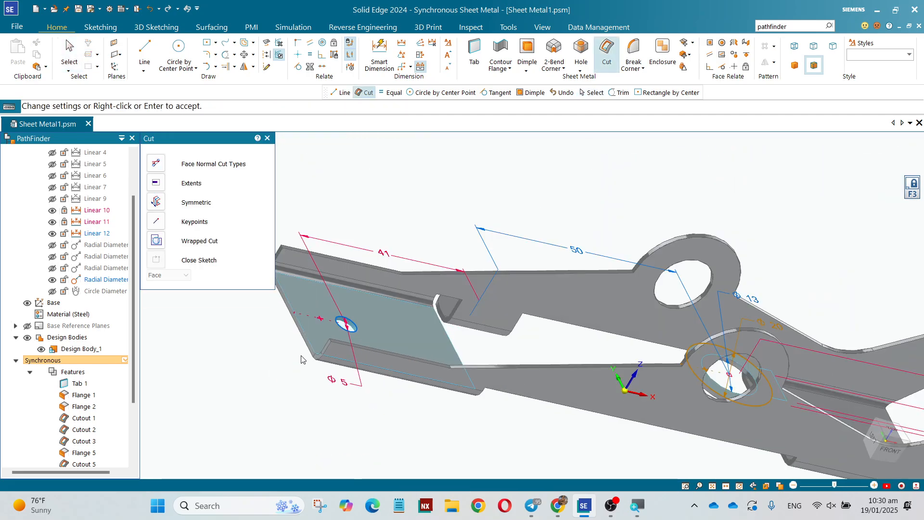
middle_click_drag(302, 360, 356, 319)
right_click(423, 204)
Following the reference drawing, sketch two 6 mm circles about 18 mm apart along the width centreline of the floor plate beside the ring tab
scroll(336, 208, "down", 3)
scroll(564, 260, "up", 2)
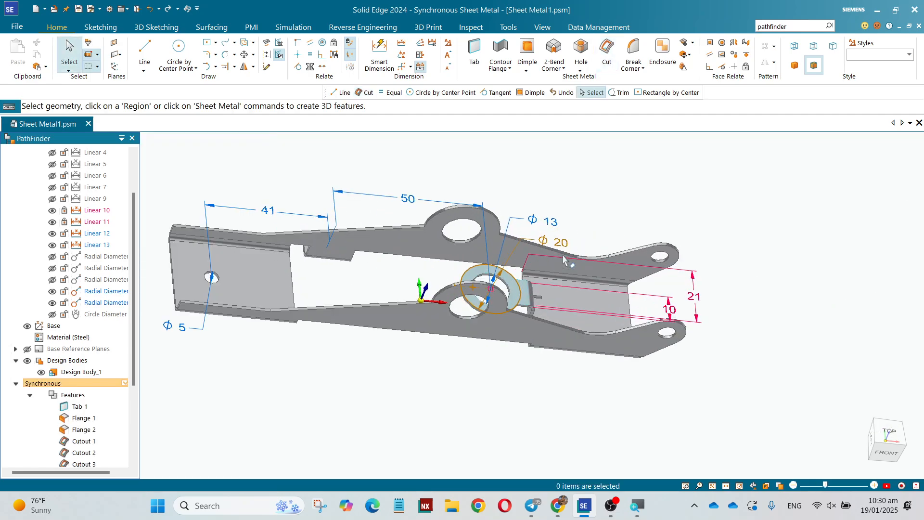
middle_click_drag(565, 260, 576, 301)
left_click(888, 437)
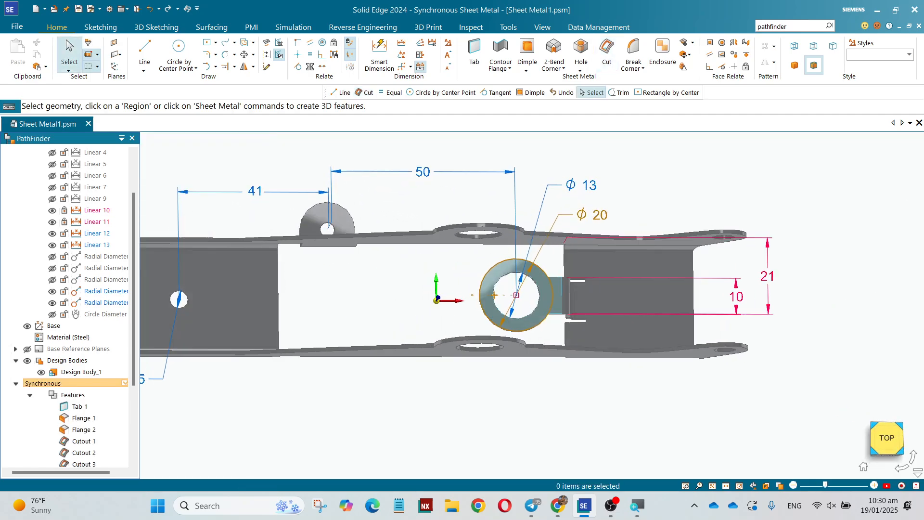
scroll(277, 378, "down", 2)
scroll(674, 371, "up", 2)
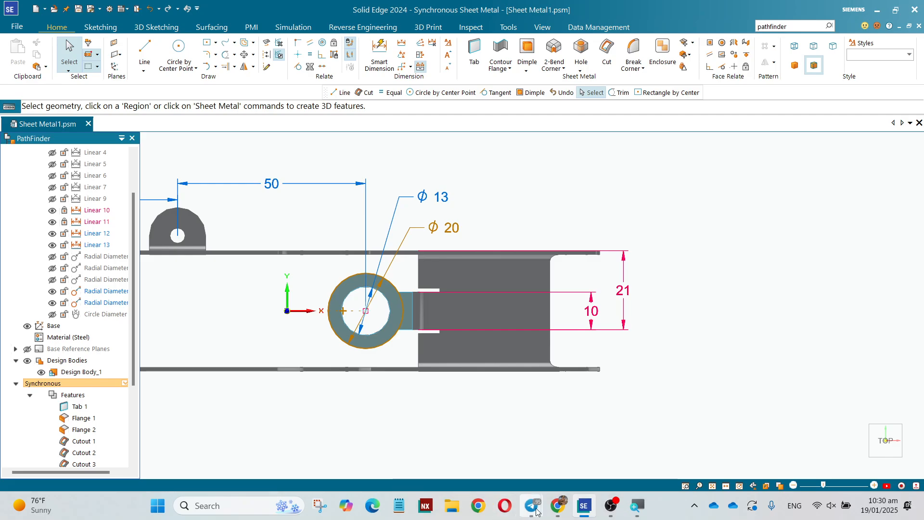
mouse_move(534, 507)
left_click(597, 445)
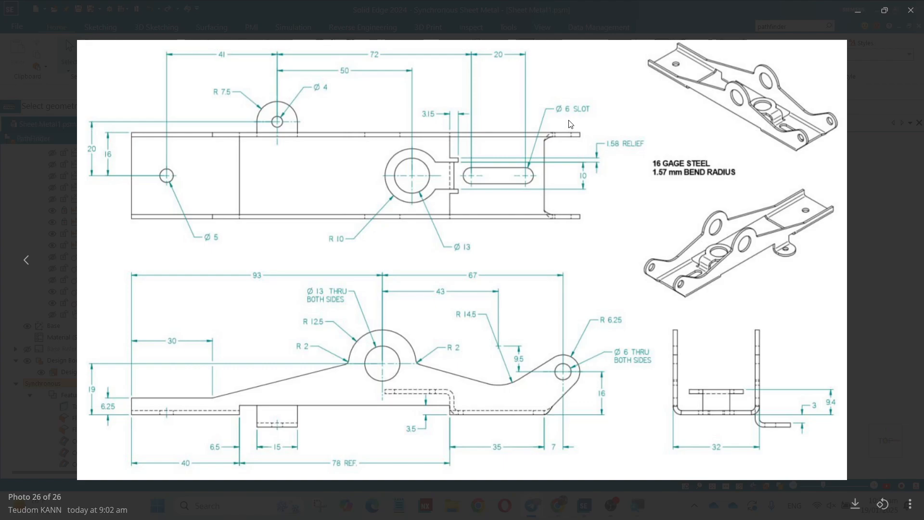
left_click(861, 12)
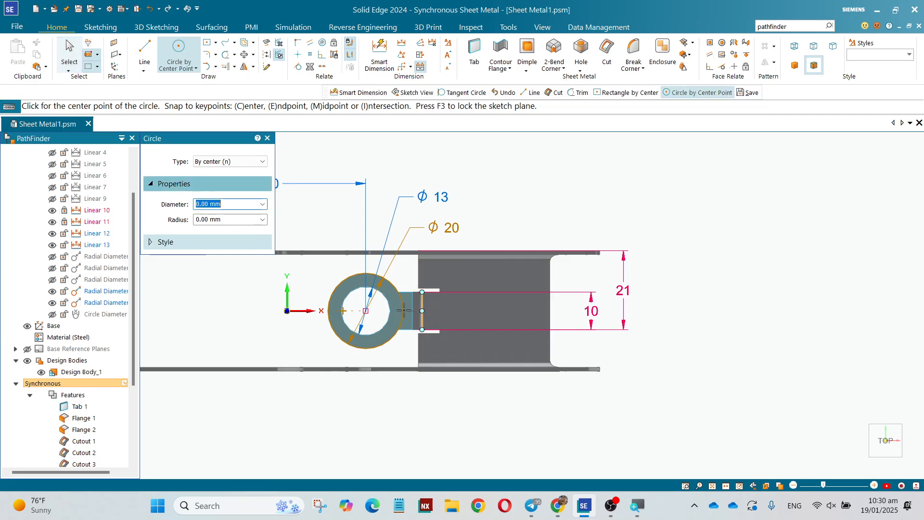
scroll(429, 313, "up", 3)
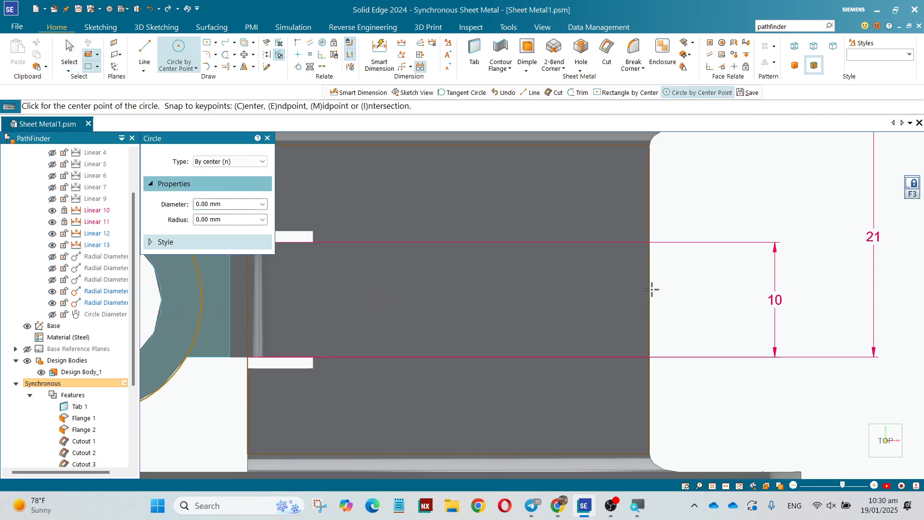
left_click(551, 300)
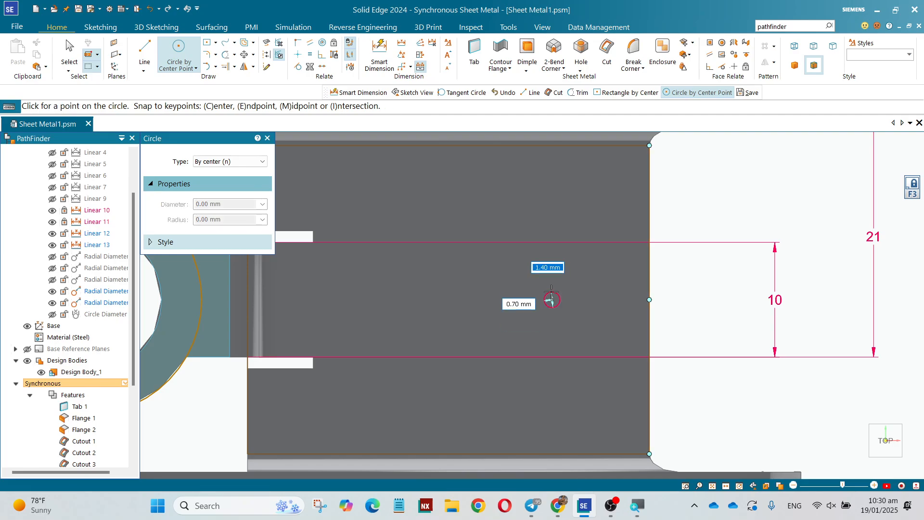
type("6")
key("Return")
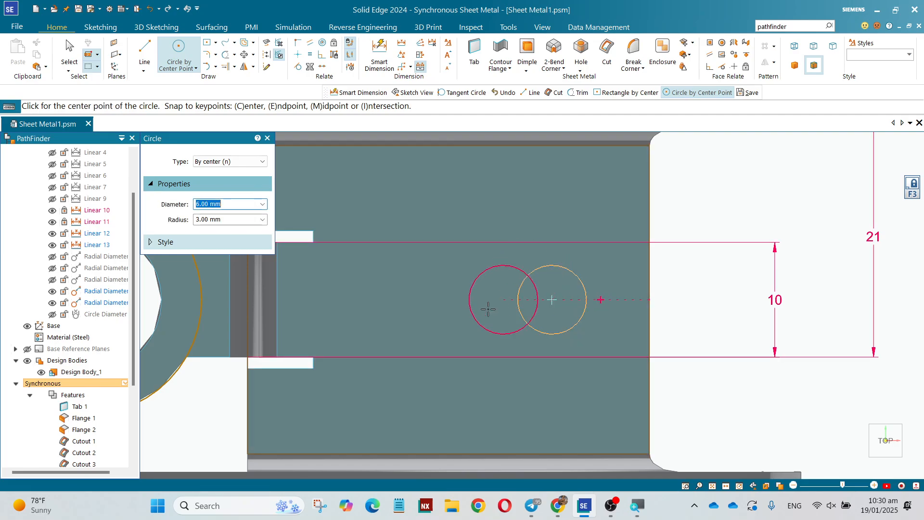
left_click(345, 299)
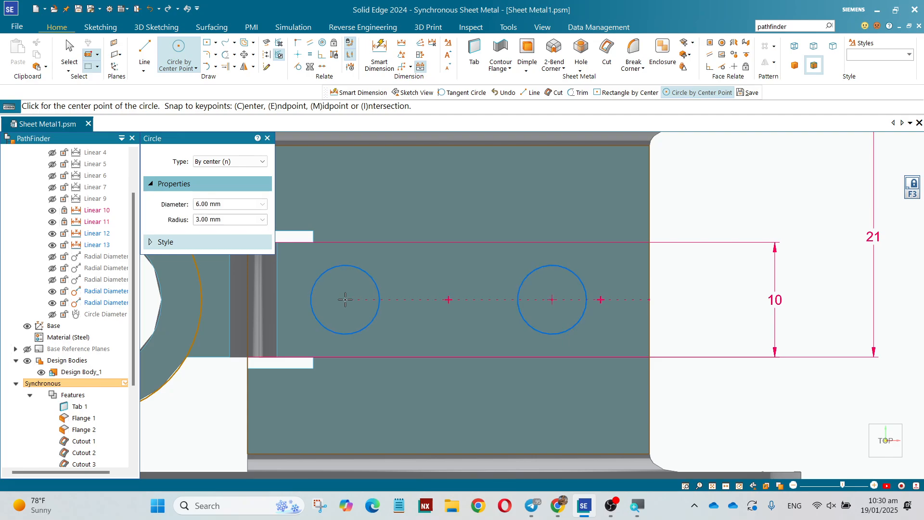
key("Escape")
Add a diameter dimension to the circle farther from the ring tab and make the two slot circles equal
left_click(378, 60)
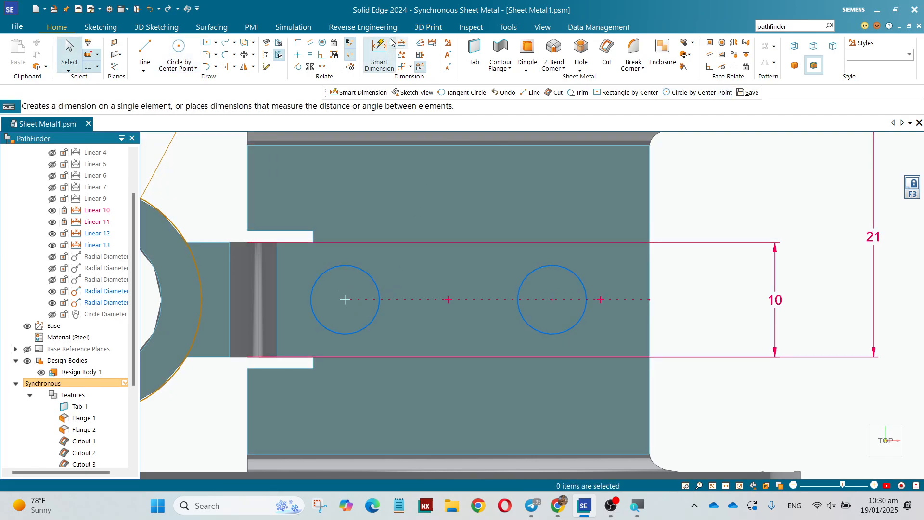
left_click(584, 289)
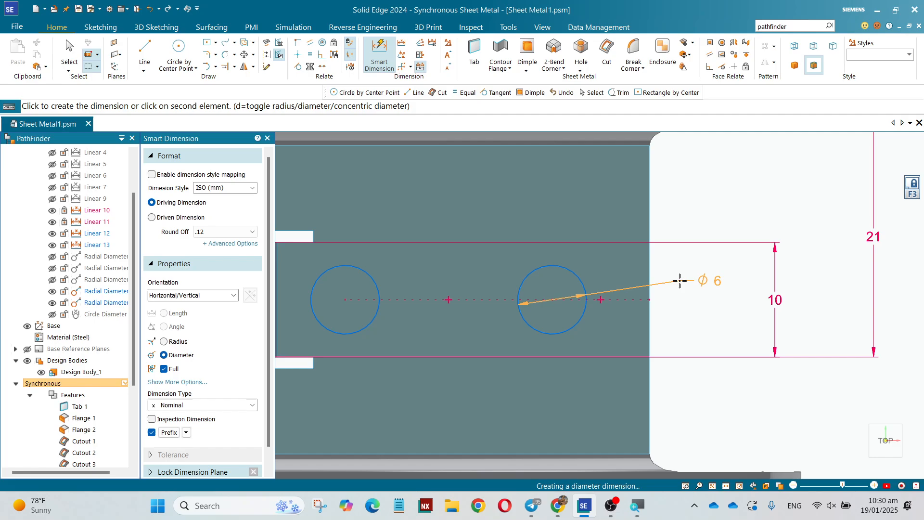
left_click(679, 279)
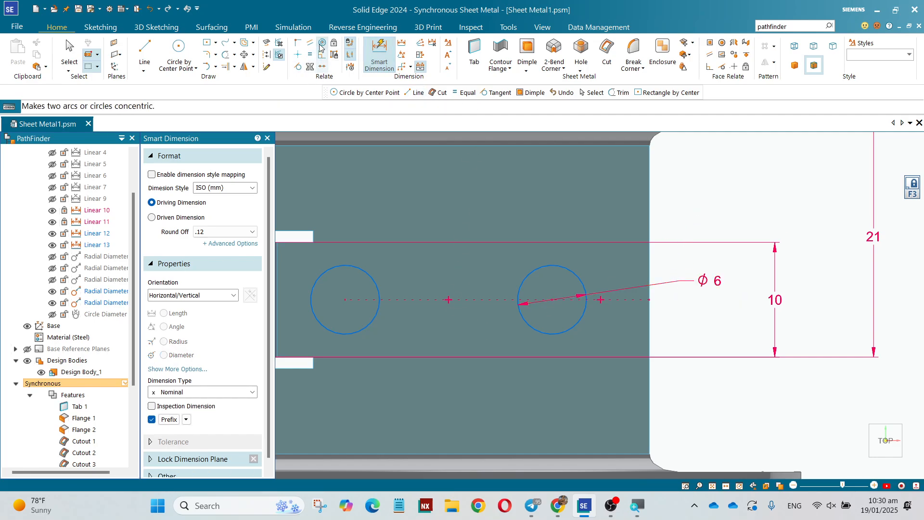
key("Escape")
left_click(350, 278)
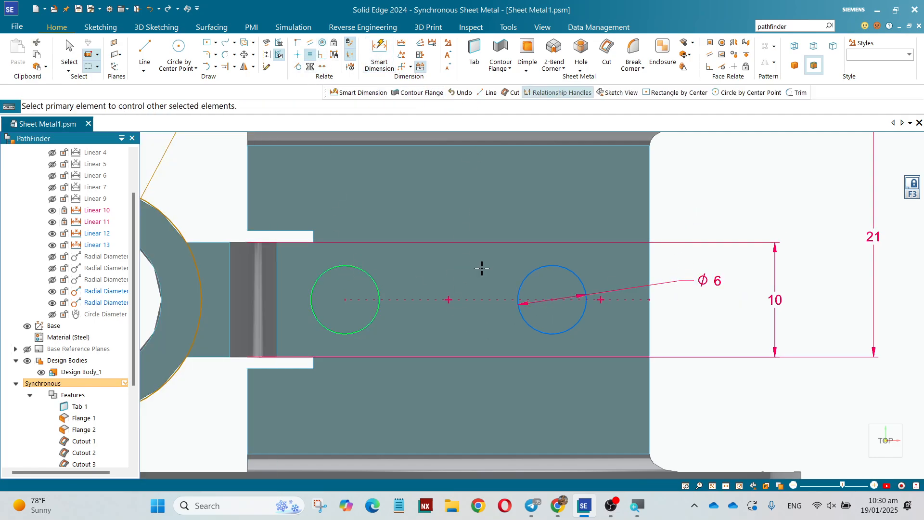
left_click(520, 292)
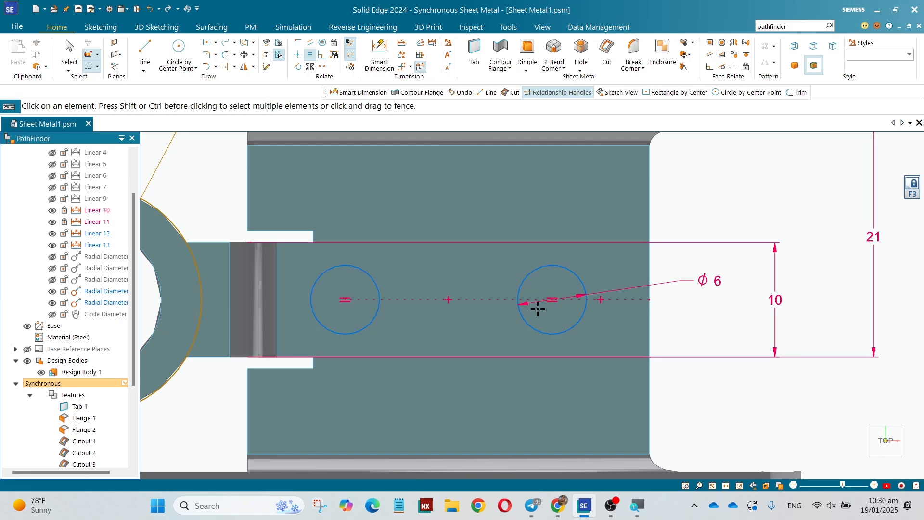
Set the horizontal centre distance between the two slot circles to 20 mm
left_click(379, 56)
left_click(373, 280)
left_click(532, 272)
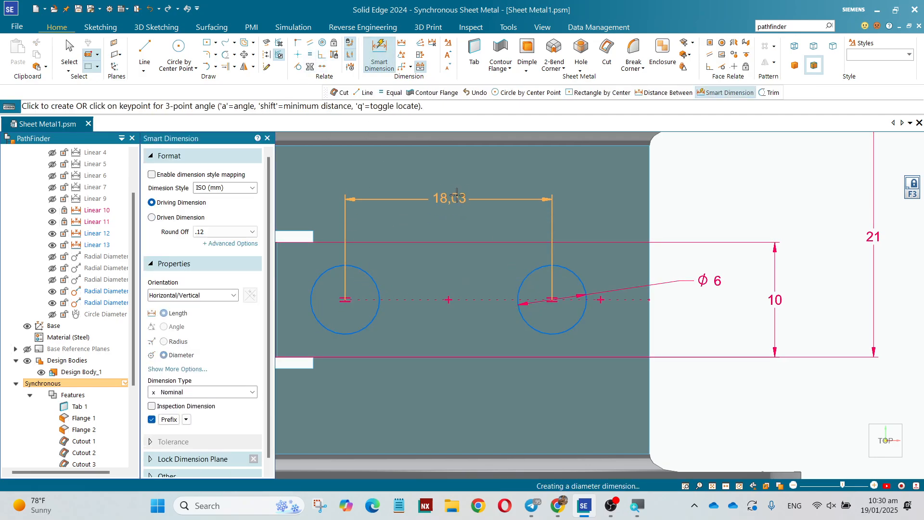
left_click(457, 191)
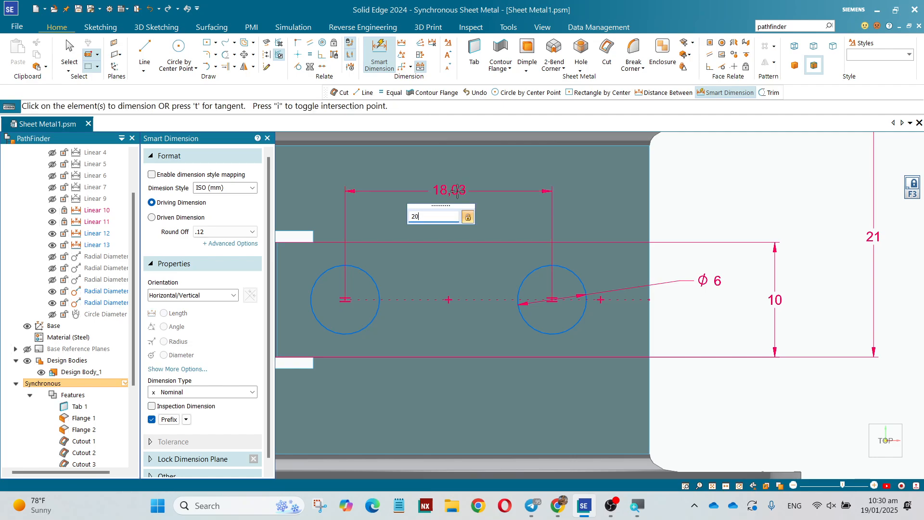
key("Return")
scroll(457, 191, "down", 2)
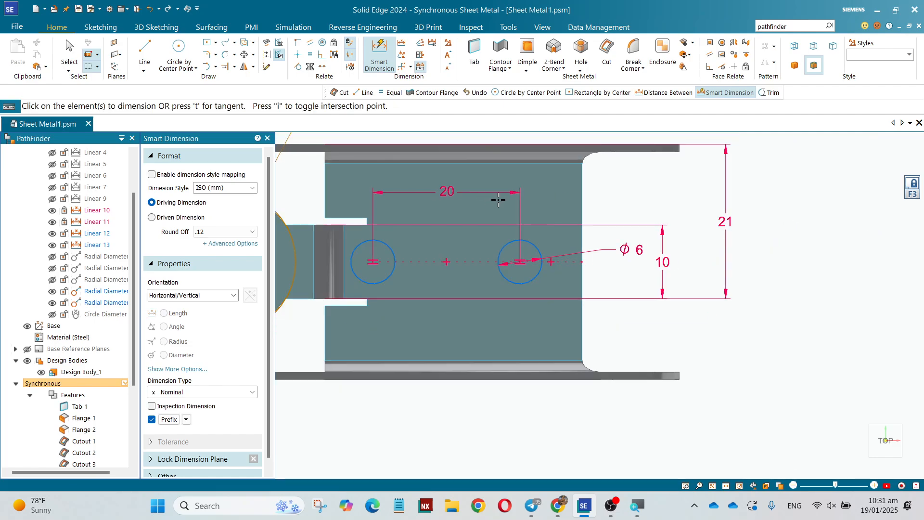
key("Escape")
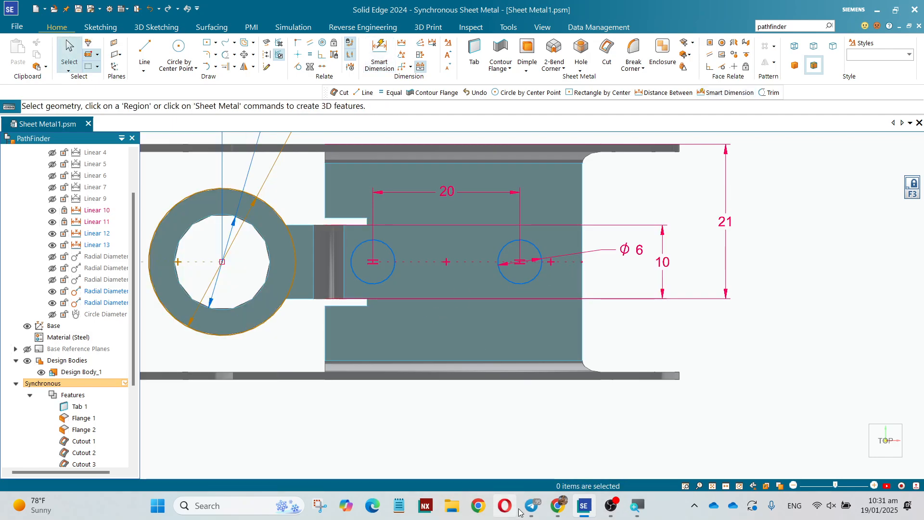
Following the reference drawing, set the horizontal distance from the outer side tab's hole to the nearer slot circle to 72 mm
left_click(566, 452)
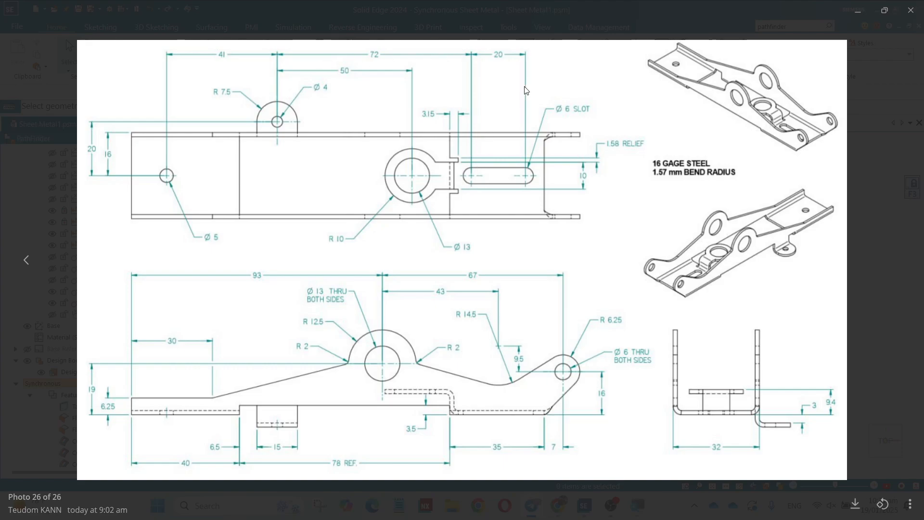
left_click(858, 13)
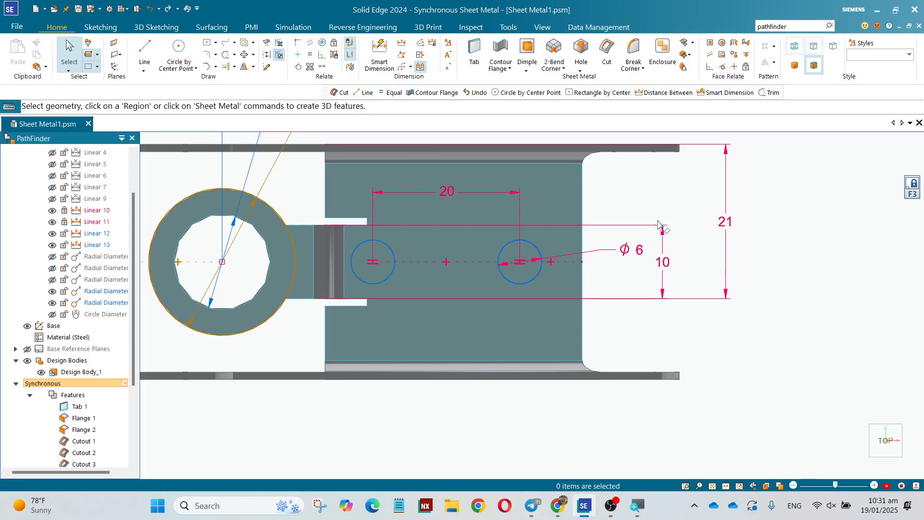
scroll(553, 315, "down", 4)
scroll(477, 394, "up", 2)
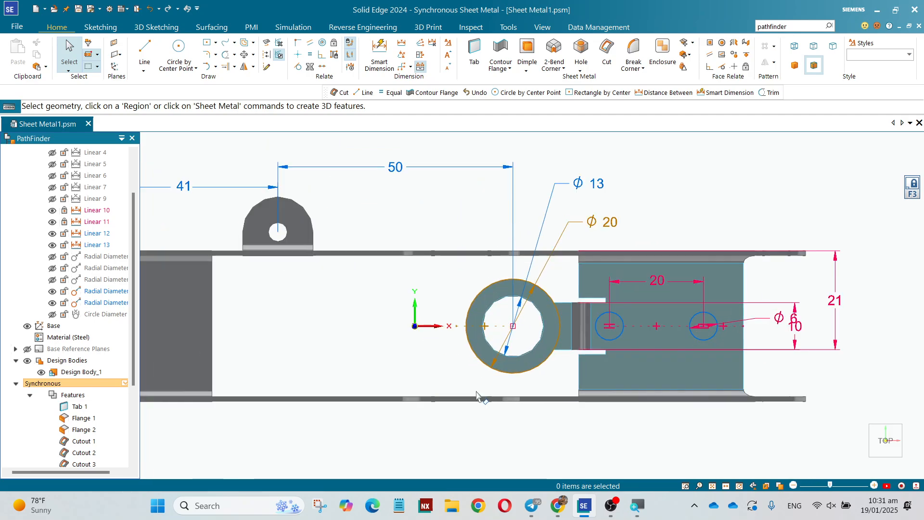
left_click(379, 54)
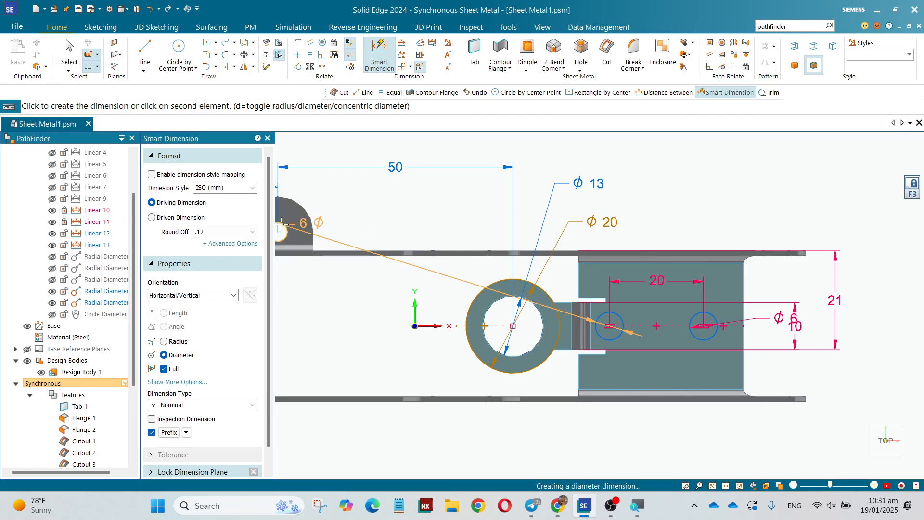
left_click(286, 233)
left_click(470, 137)
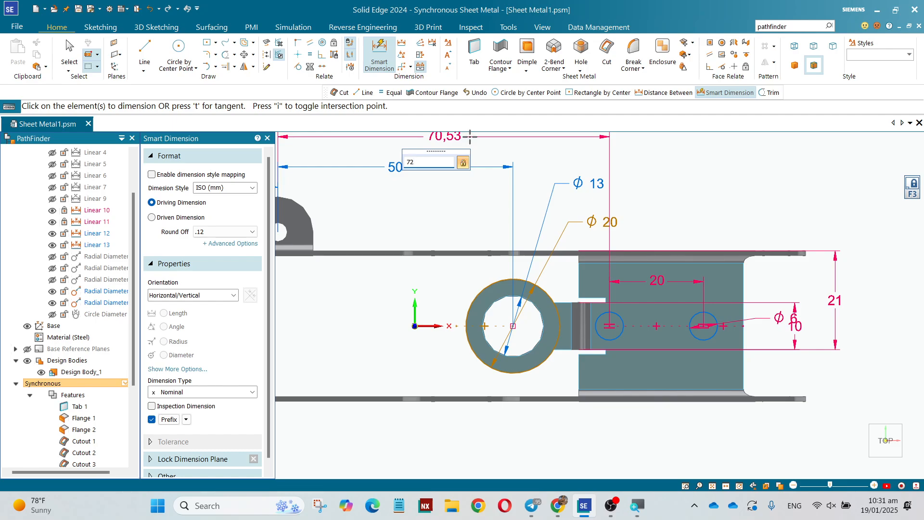
key("Return")
key("Escape")
Connect the two slot circles with two parallel 20 mm horizontal lines, one along their upper and one along their lower quadrants
scroll(789, 394, "up", 4)
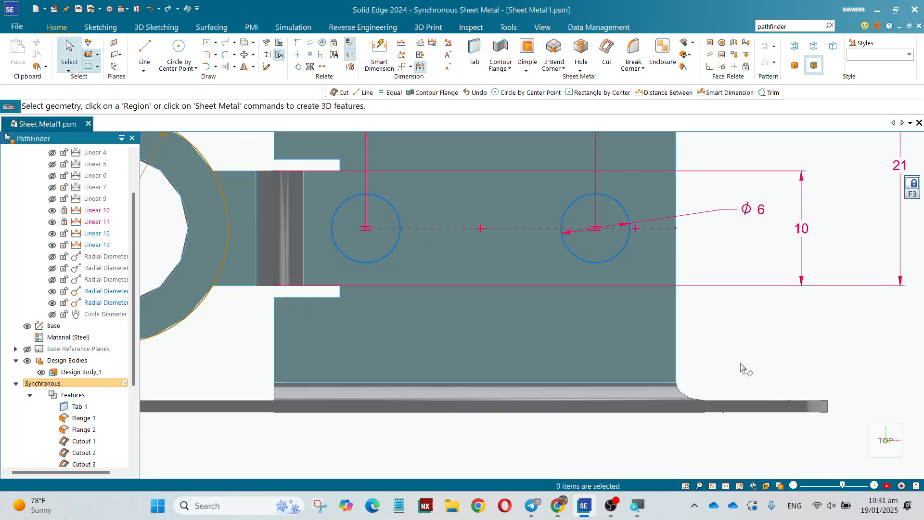
left_click(144, 53)
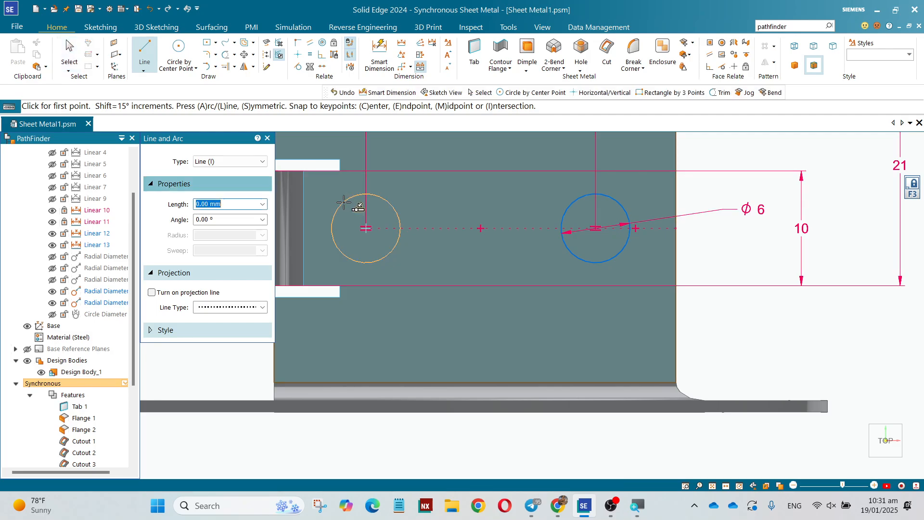
left_click(364, 194)
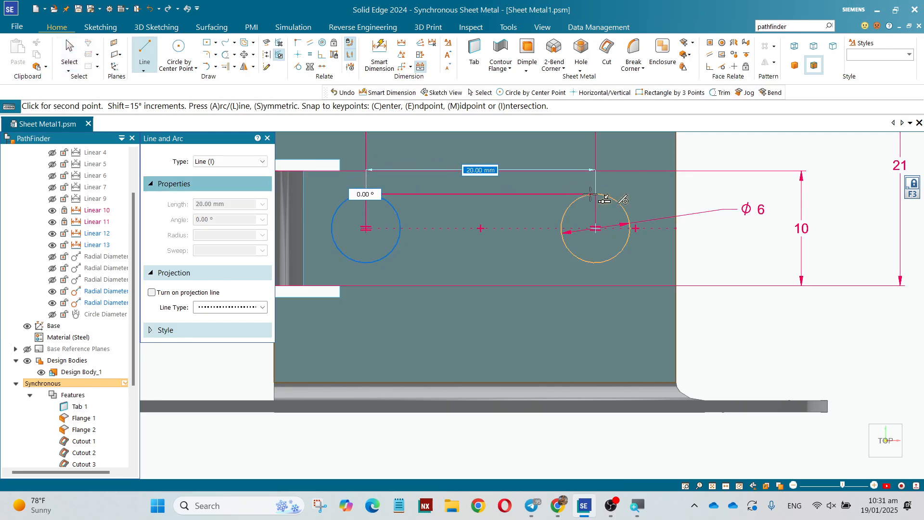
left_click(595, 194)
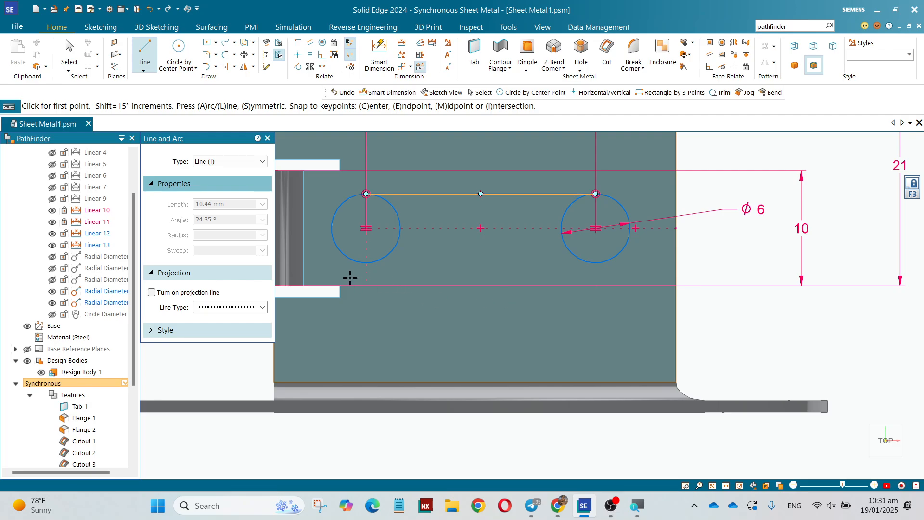
left_click(365, 262)
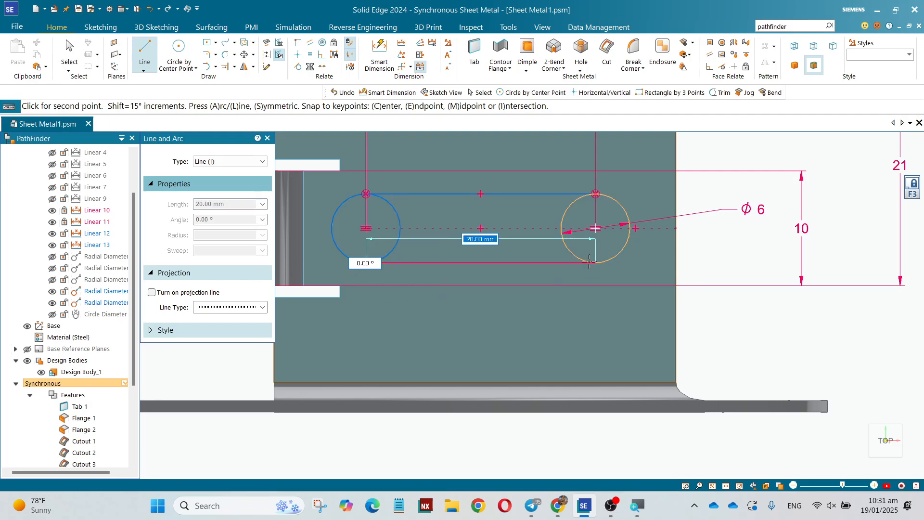
left_click(595, 262)
key("Escape")
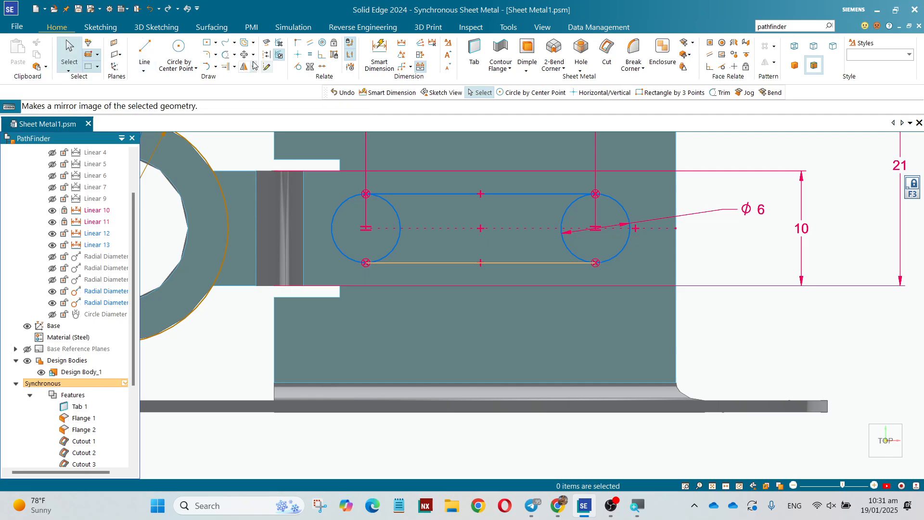
Trim away the inner halves of both 6 mm circles to form a closed slot outline
left_click(235, 55)
left_click(399, 226)
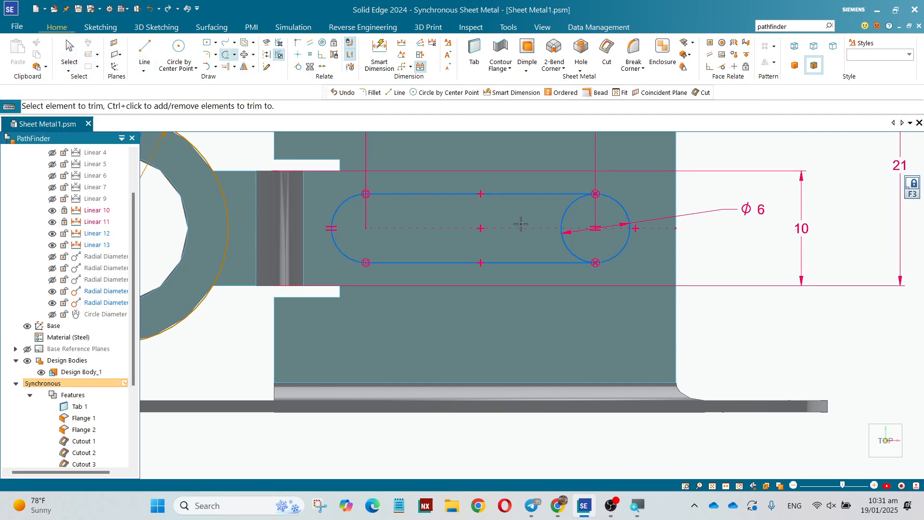
left_click(559, 223)
key("Escape")
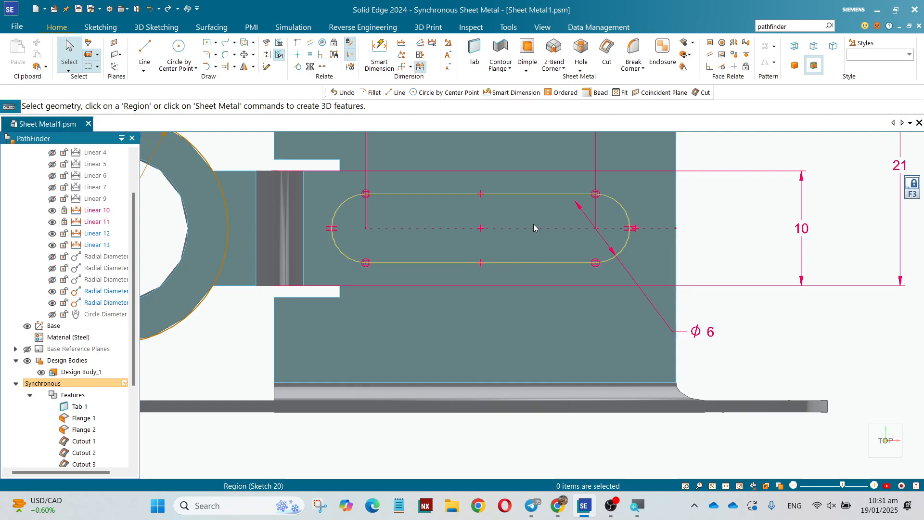
Cut the slot region through the floor plate beside the ring tab
left_click(533, 224)
left_click(532, 212)
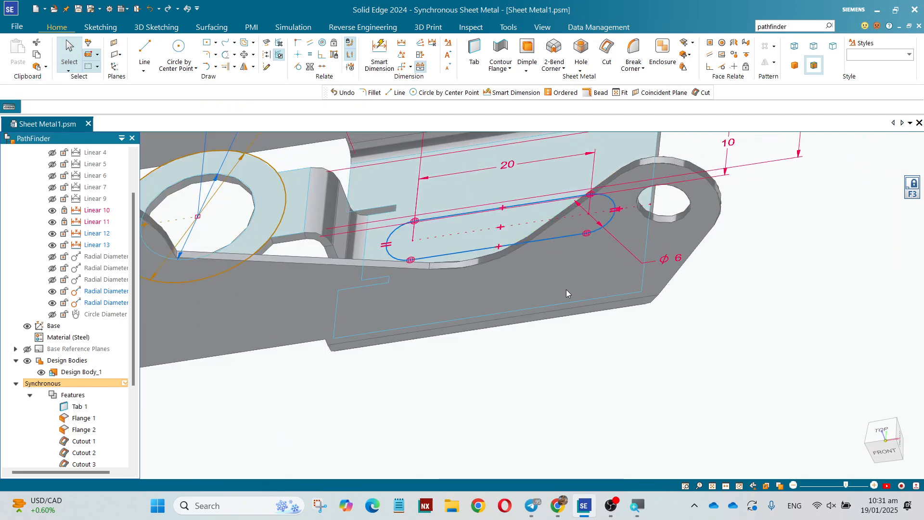
left_click(579, 365)
right_click(579, 367)
scroll(612, 364, "down", 4)
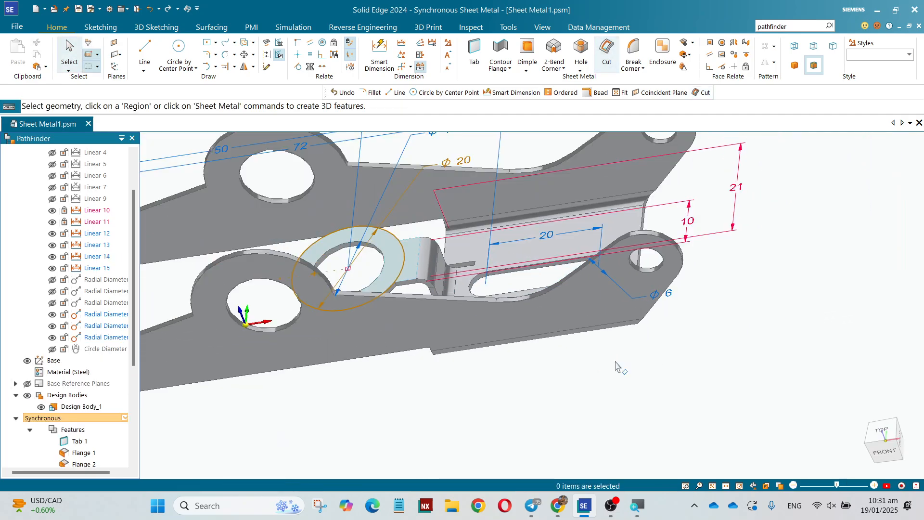
Hide the synchronous sketches and all PMI dimensions so only the bracket body is displayed
middle_click_drag(620, 368, 673, 395)
scroll(28, 445, "up", 1)
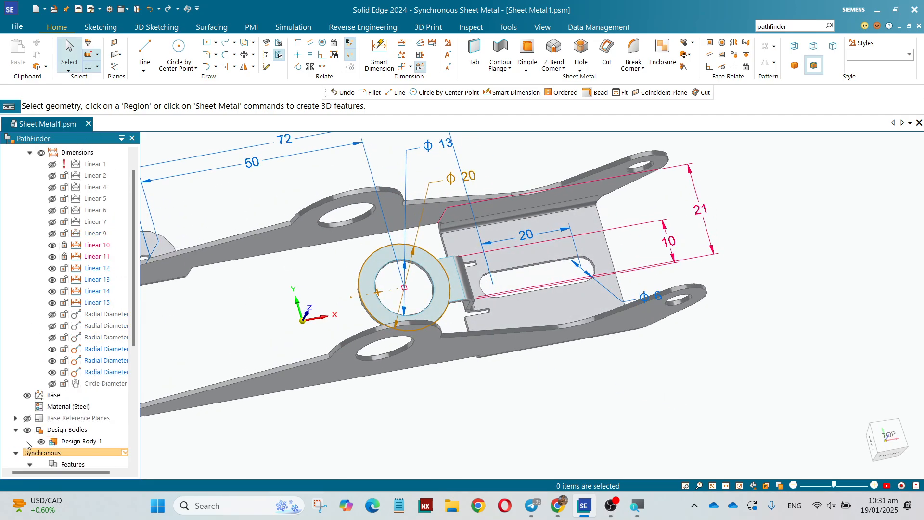
scroll(37, 443, "down", 6)
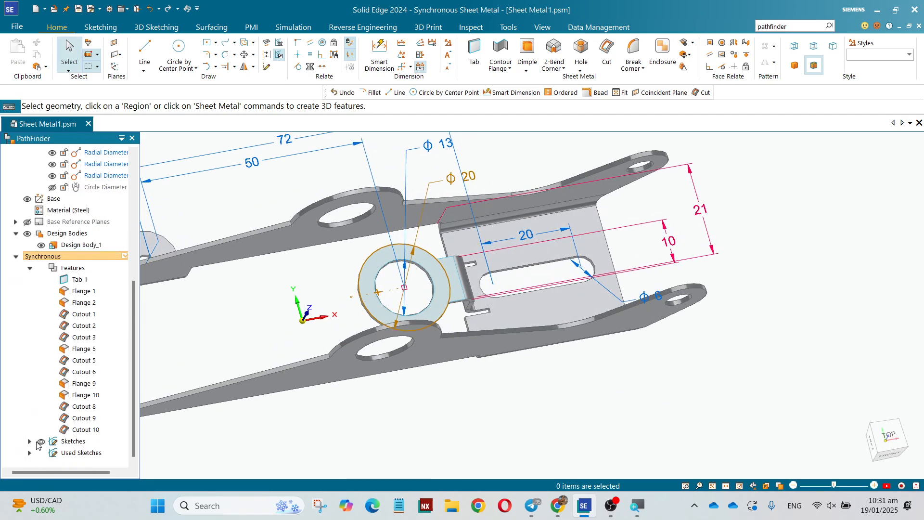
left_click(41, 441)
scroll(501, 380, "down", 2)
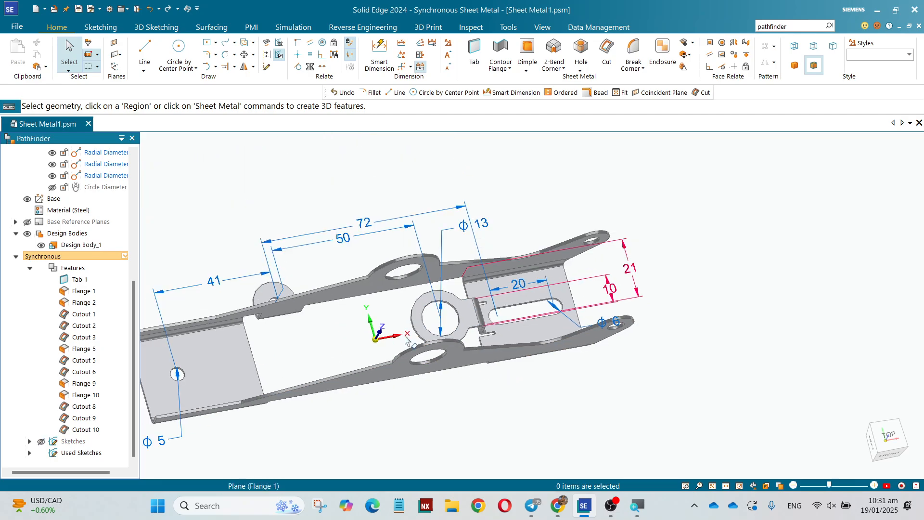
scroll(29, 173, "up", 6)
left_click(28, 165)
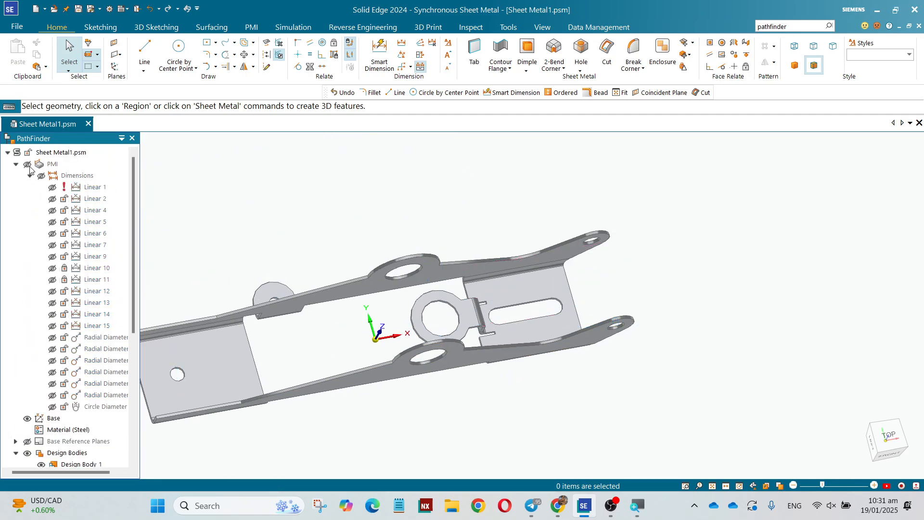
scroll(607, 268, "down", 2)
middle_click_drag(606, 269, 576, 289)
Review the reference drawing and compare it with the bracket's top view
mouse_move(534, 513)
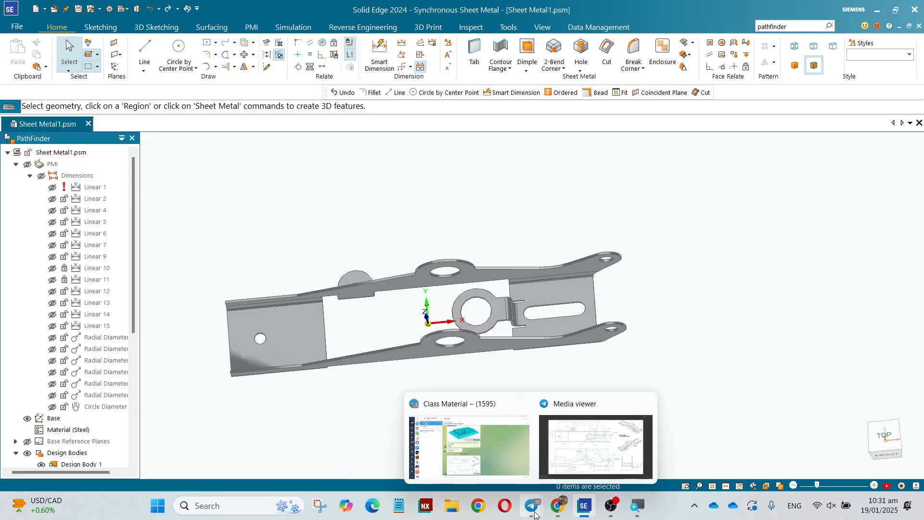
left_click(583, 444)
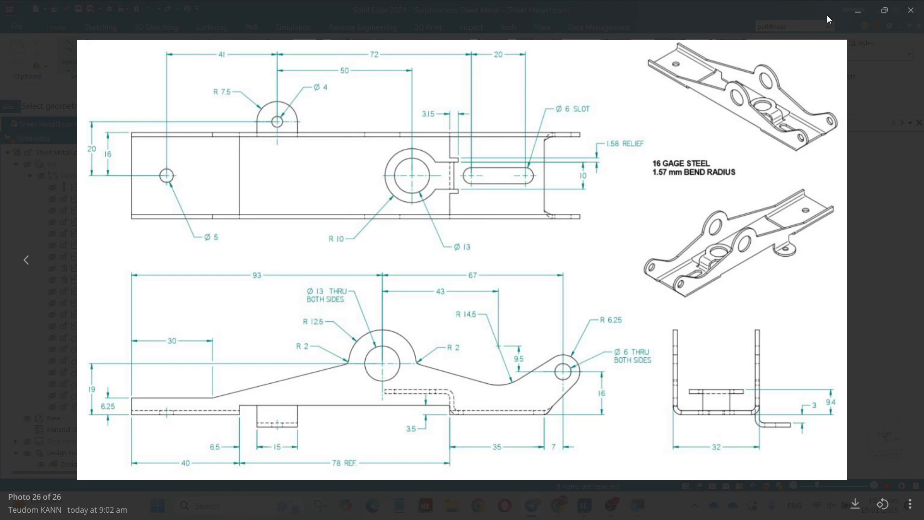
left_click(857, 11)
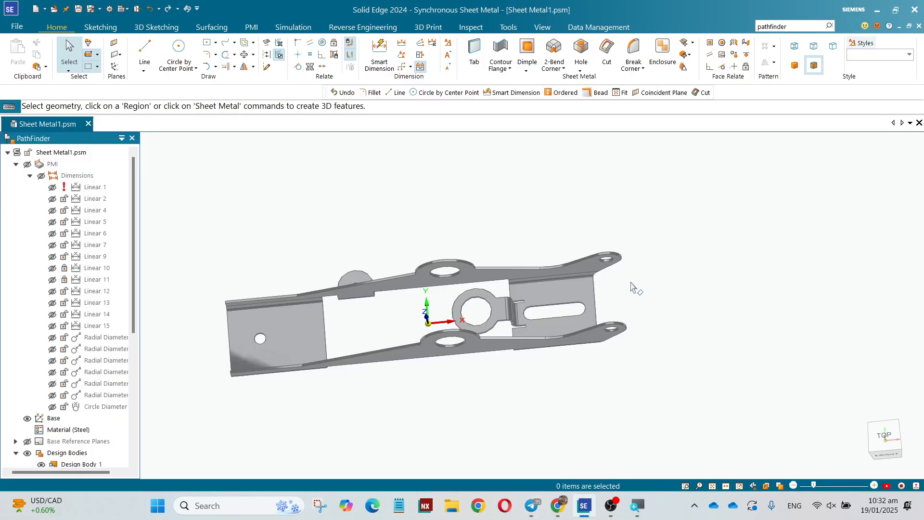
left_click(885, 441)
scroll(477, 289, "down", 2)
scroll(695, 348, "up", 1)
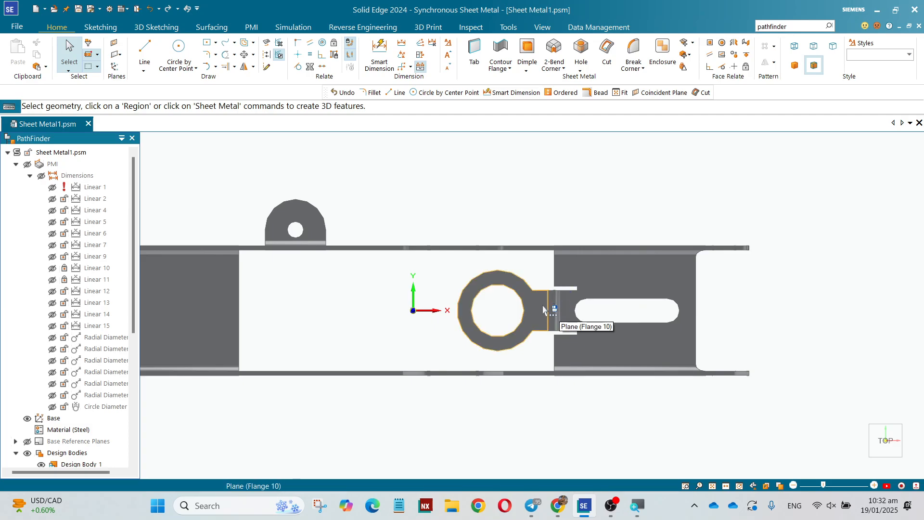
key("ctrl+i")
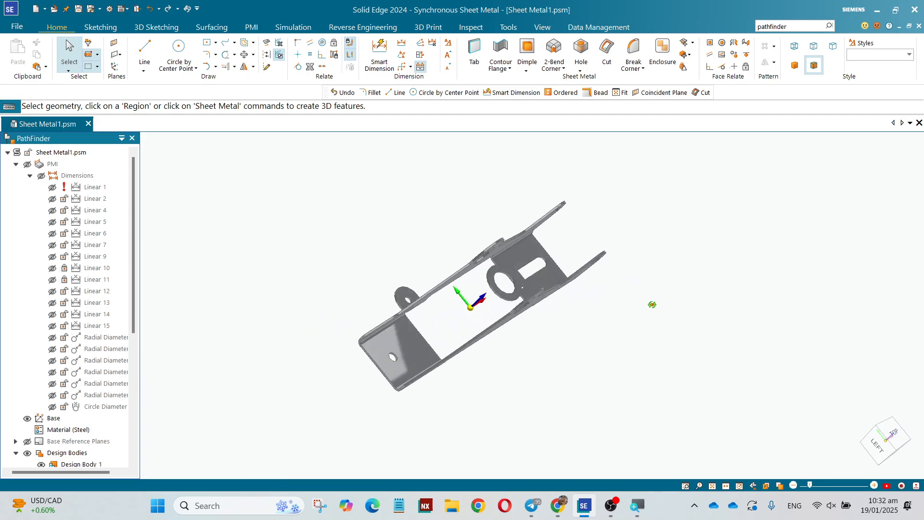
Save the sheet metal part and show it in an isometric view
left_click(76, 14)
middle_click_drag(563, 401, 334, 334)
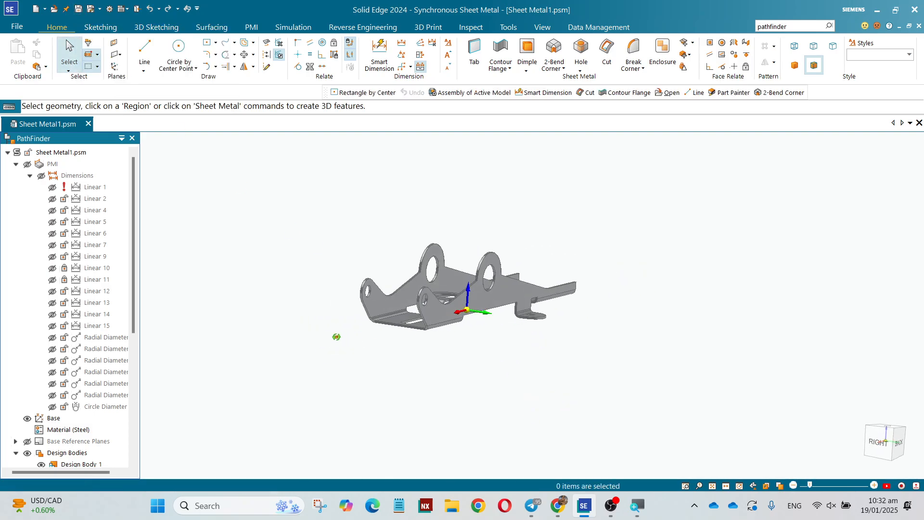
left_click(892, 427)
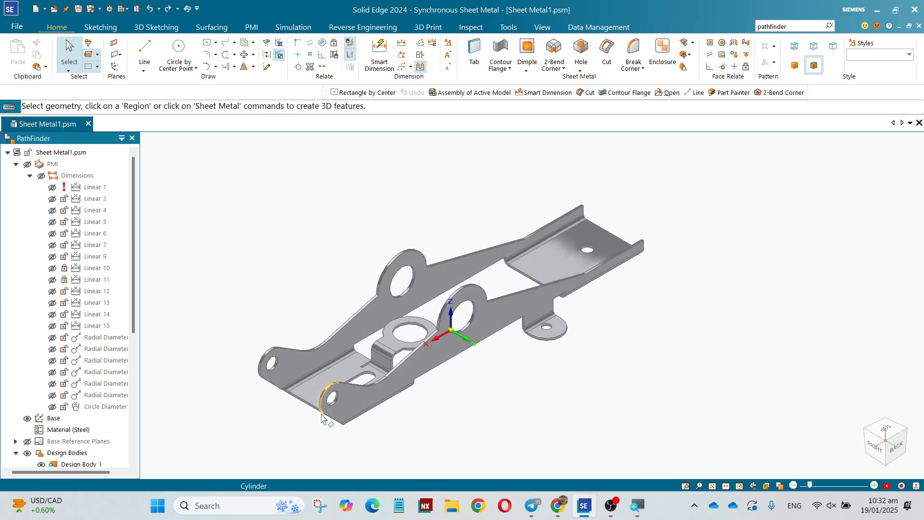
Following the reference drawing, round the four corners at the bases of both large 13 mm hole lobes with a 2 mm radius using Break Corner
left_click(530, 506)
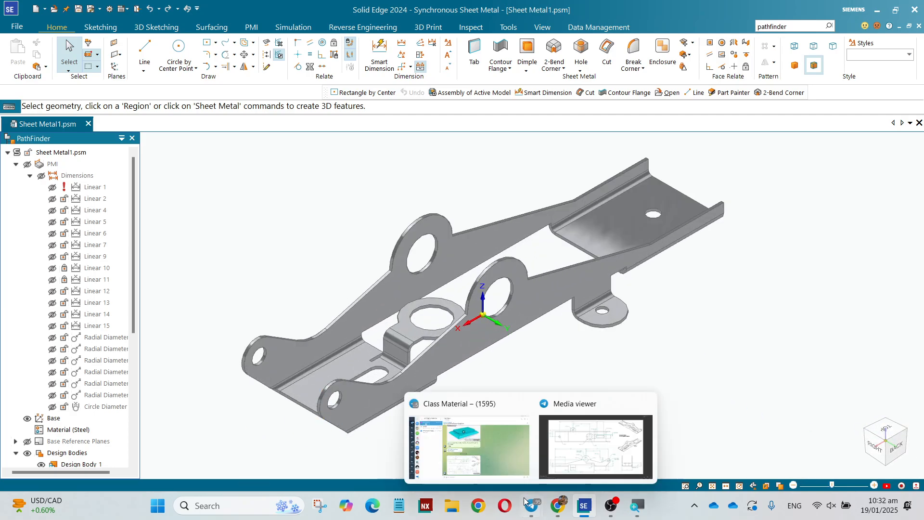
left_click(557, 470)
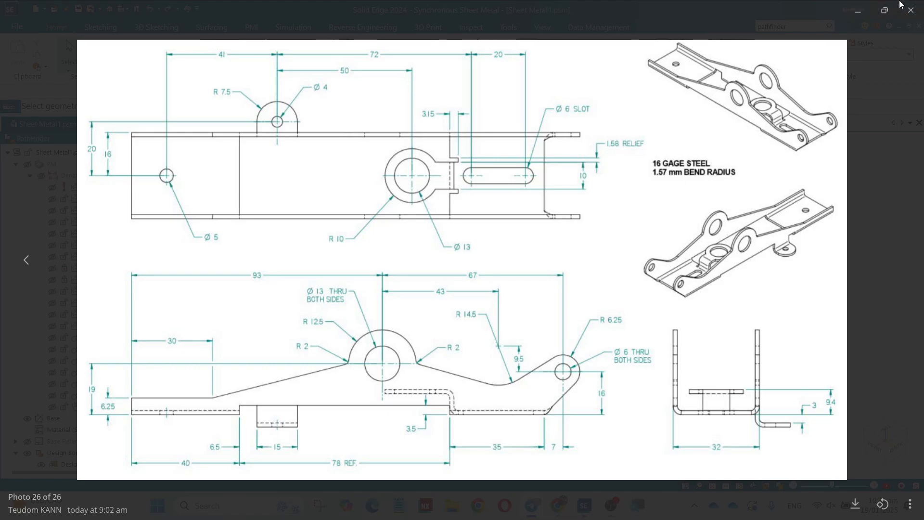
left_click(860, 9)
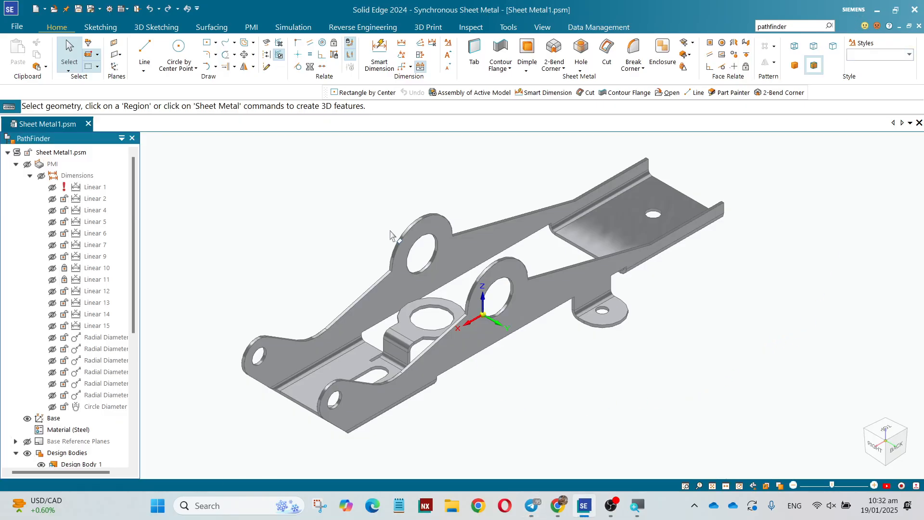
scroll(383, 289, "up", 5)
left_click(641, 68)
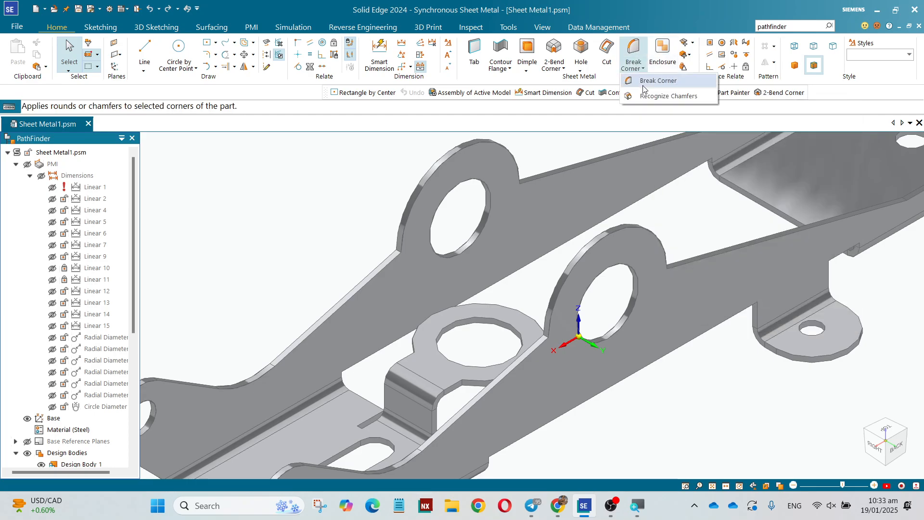
left_click(644, 82)
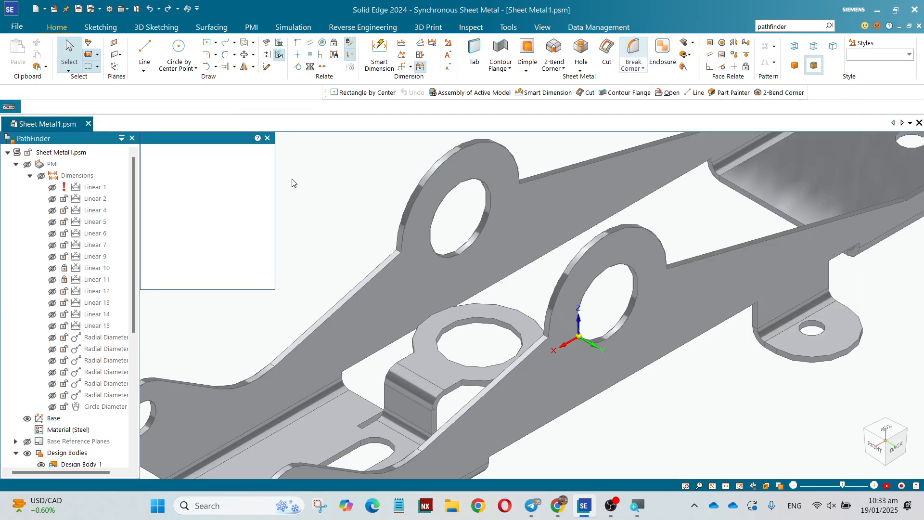
left_click(395, 251)
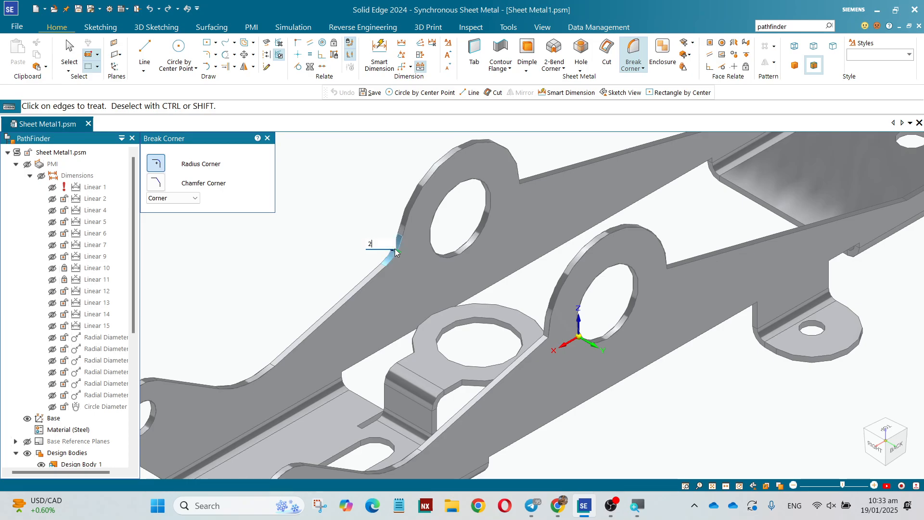
left_click(545, 336)
middle_click_drag(719, 239, 642, 290)
left_click(616, 305)
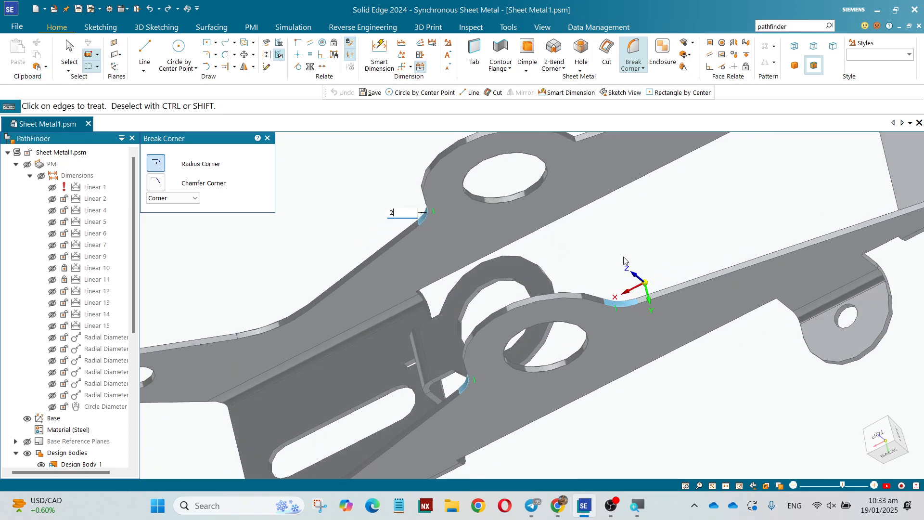
middle_click_drag(592, 165, 656, 165)
left_click(570, 169)
key("Return")
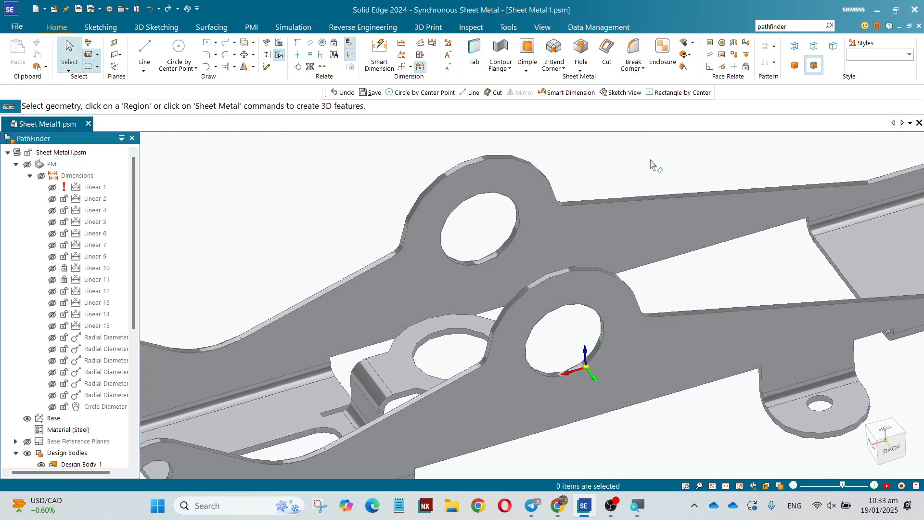
Examine the bracket from the back, front and isometric directions and compare its shape with the reference drawing
left_click(876, 425)
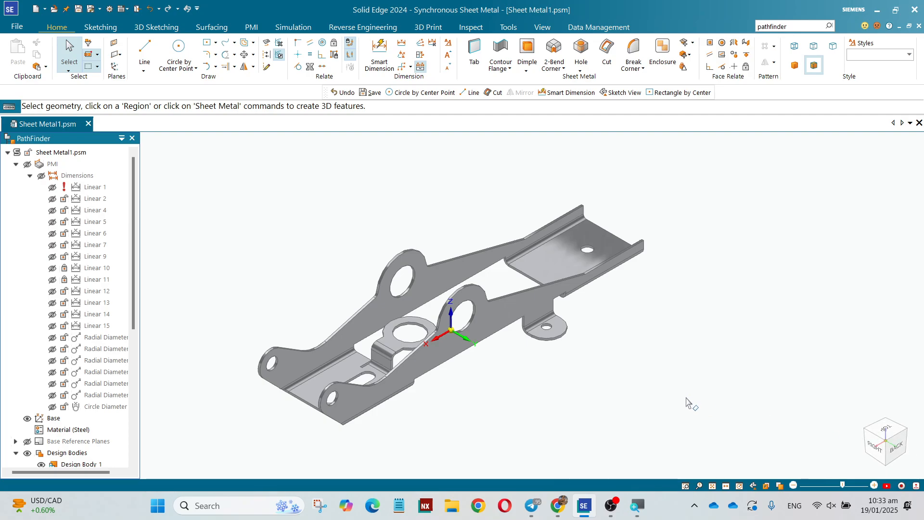
mouse_move(634, 508)
left_click(897, 455)
scroll(857, 379, "down", 1)
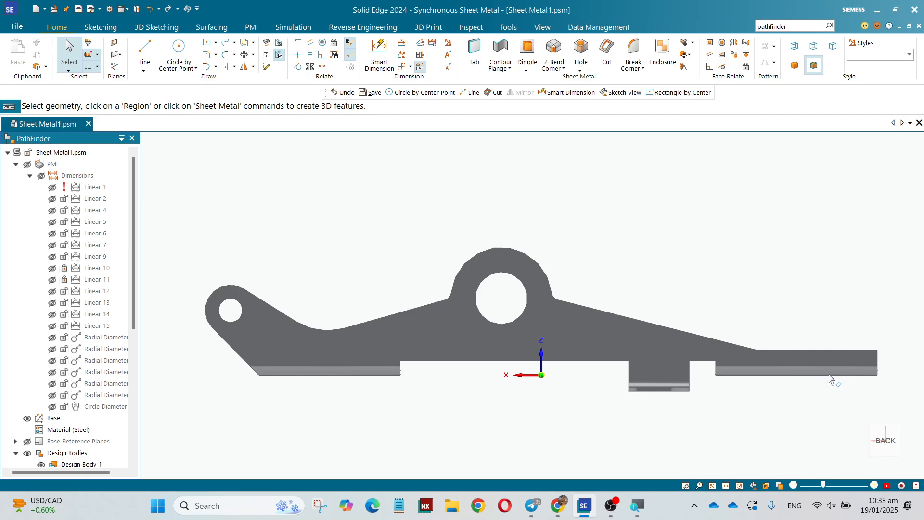
scroll(312, 380, "down", 1)
middle_click_drag(313, 381, 722, 385)
left_click(886, 442)
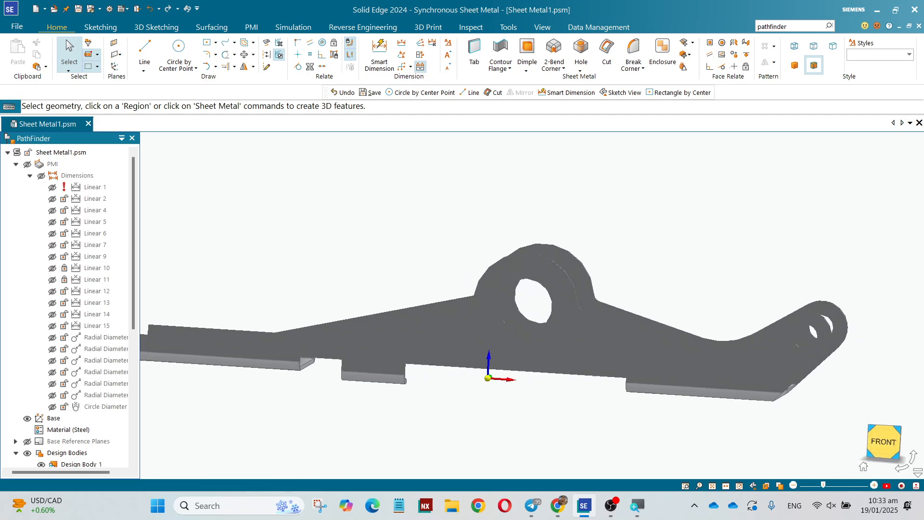
scroll(800, 382, "down", 1)
middle_click_drag(800, 382, 563, 447)
scroll(584, 396, "up", 2)
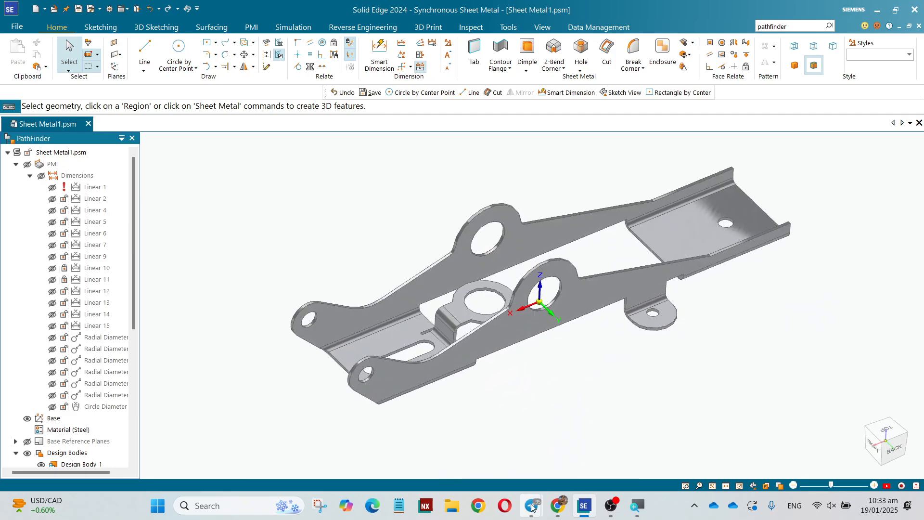
mouse_move(531, 505)
left_click(614, 437)
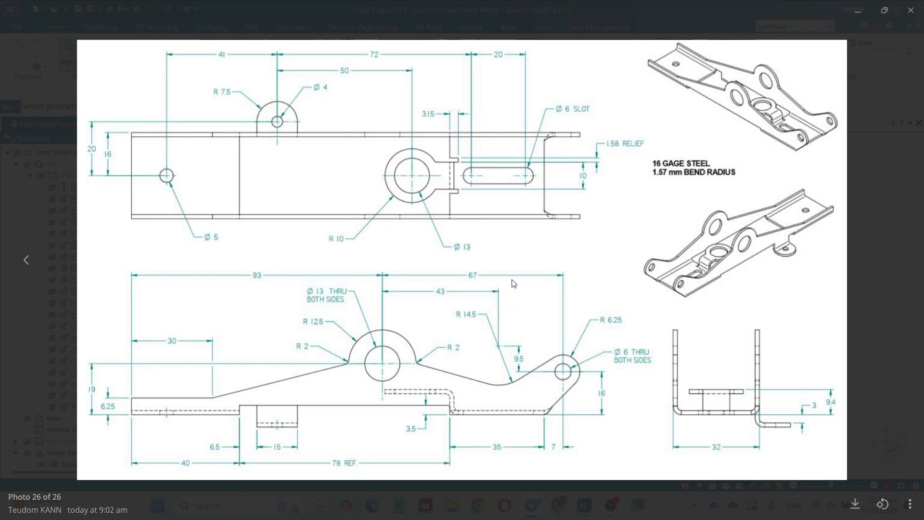
left_click(859, 10)
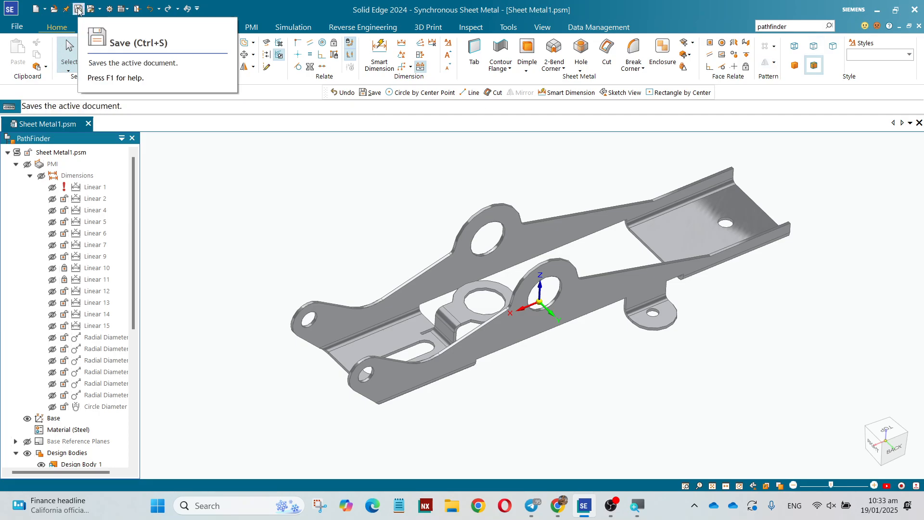
Update the part's physical properties and review its mass, volume and surface area
left_click(471, 26)
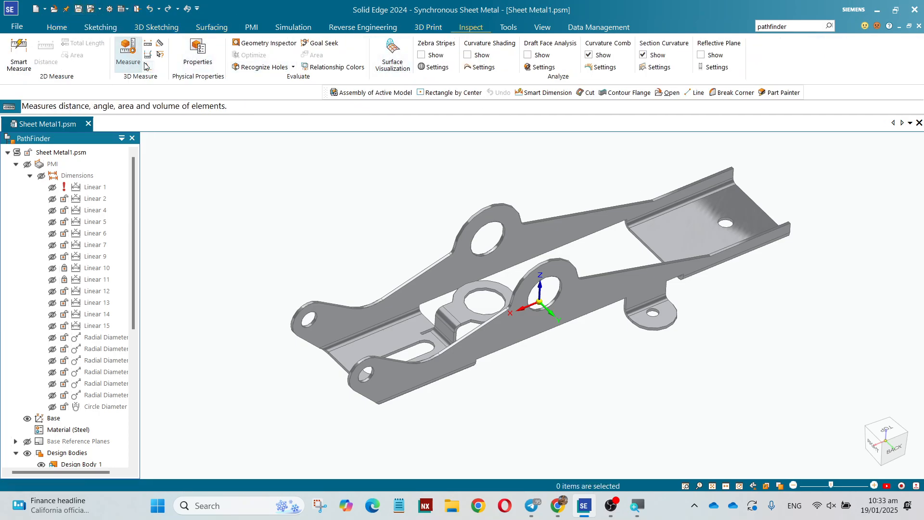
left_click(198, 52)
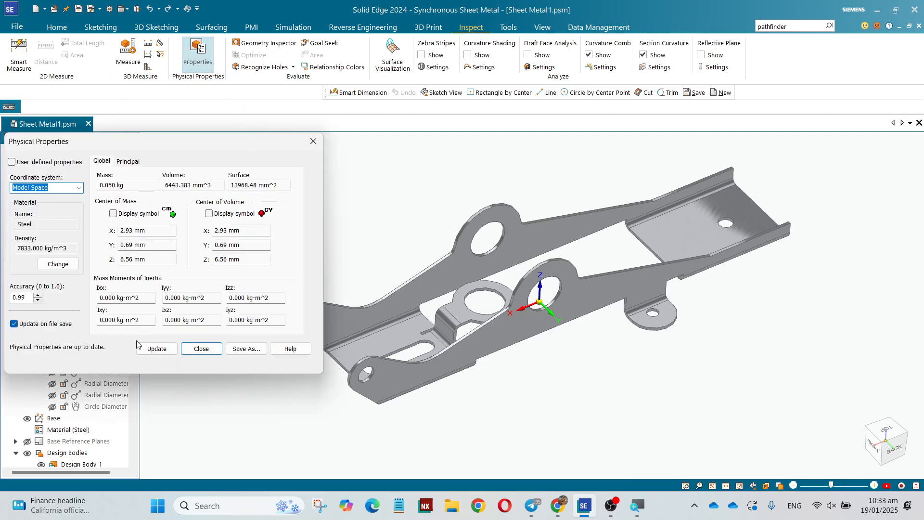
left_click(154, 350)
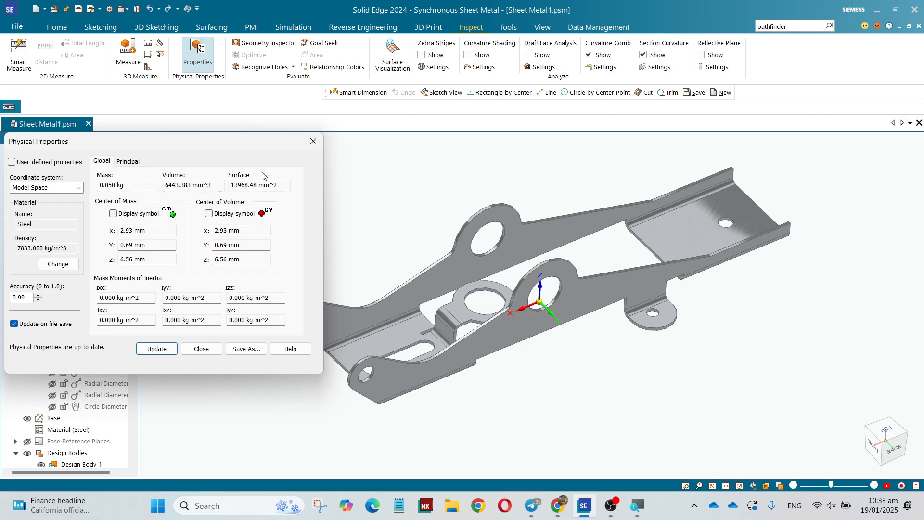
left_click(313, 142)
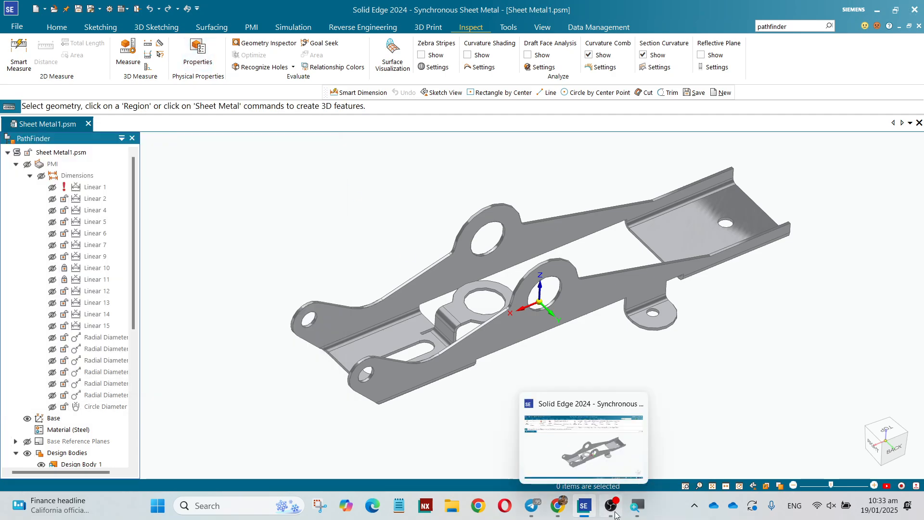